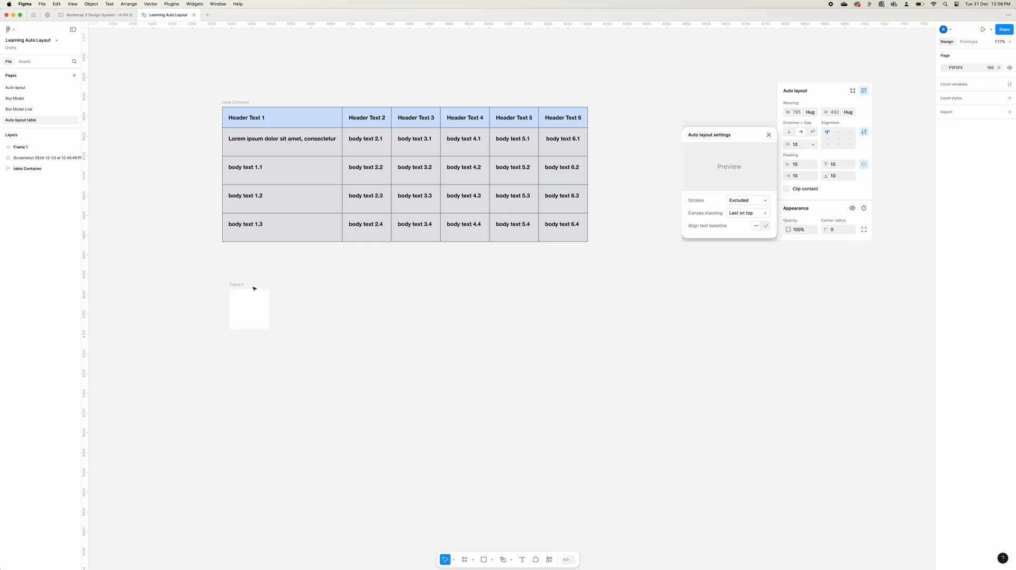
# Step: Rename the white square Frame 1 below the table as Main/col1
pyautogui.click(246, 311)
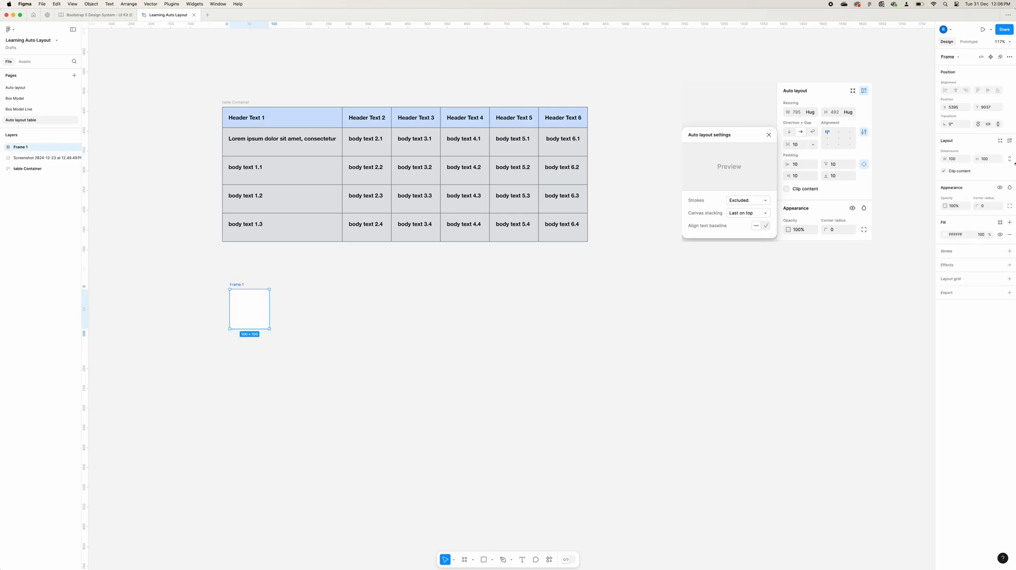
pyautogui.doubleClick(237, 284)
pyautogui.write('cd')
pyautogui.press('BackSpace')
pyautogui.press('BackSpace')
pyautogui.press('BackSpace')
pyautogui.write('Main/col1')
pyautogui.press('Return')
# Step: Add auto layout to the Main/col1 frame
pyautogui.rightClick(243, 284)
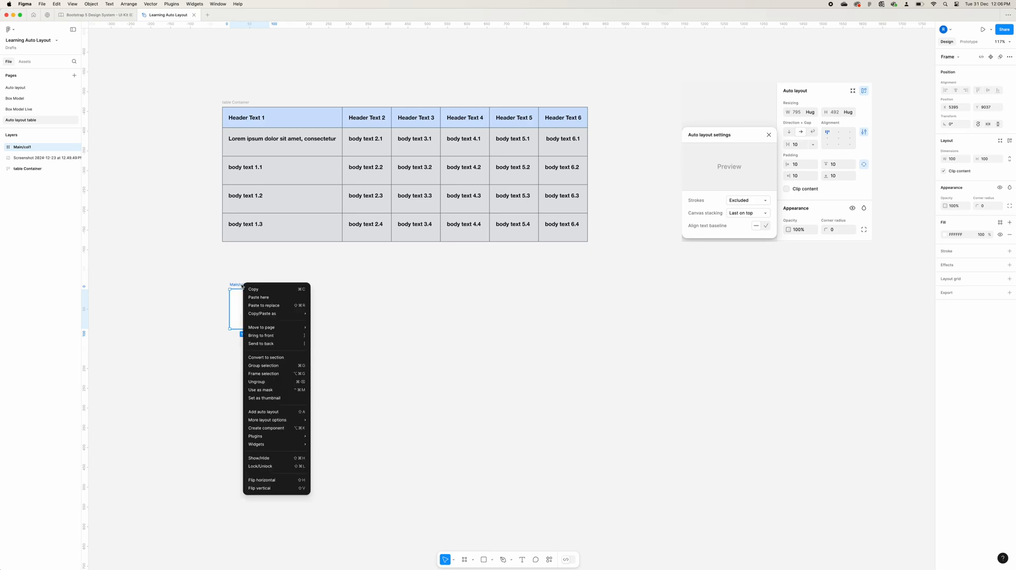
pyautogui.click(286, 412)
pyautogui.click(305, 333)
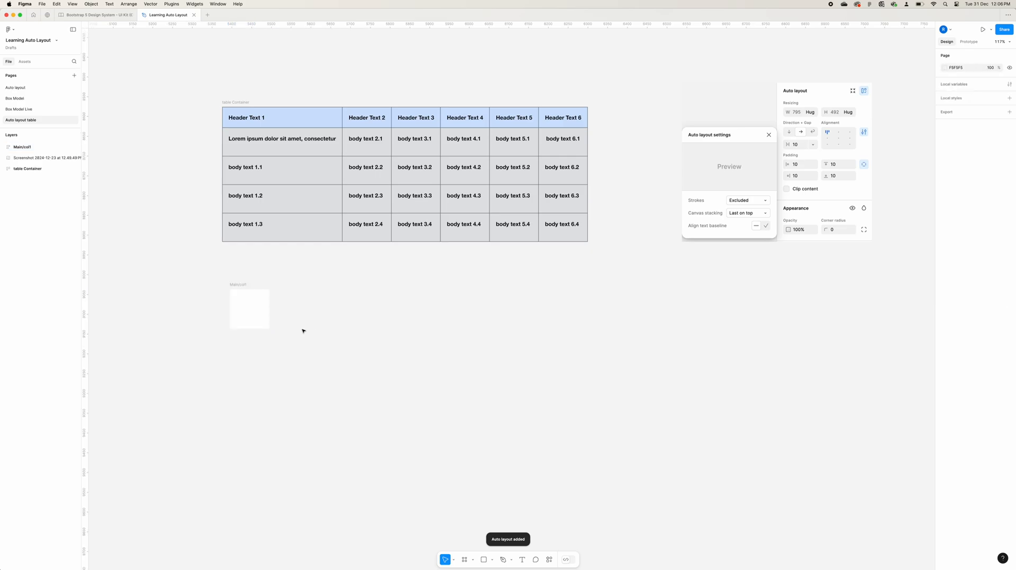
# Step: Duplicate the Main/col1 frame and wrap both copies together in a new auto layout frame
pyautogui.click(239, 286)
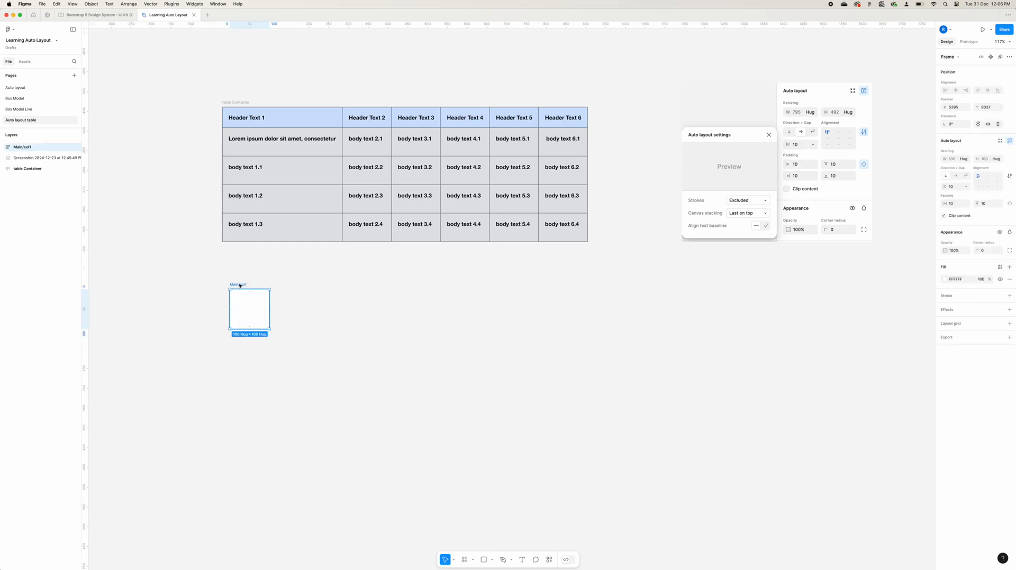
pyautogui.press('super+d')
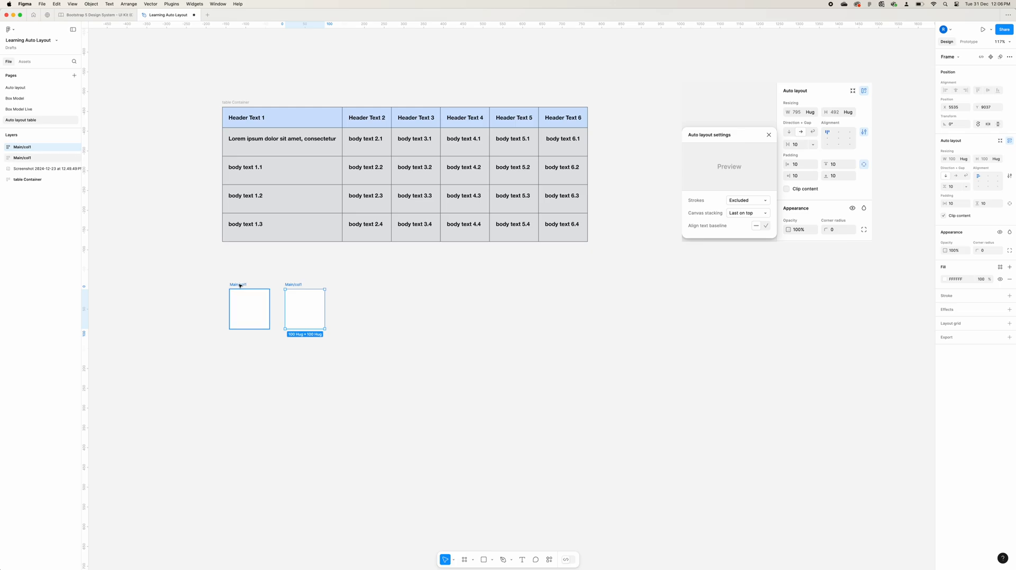
pyautogui.click(298, 285)
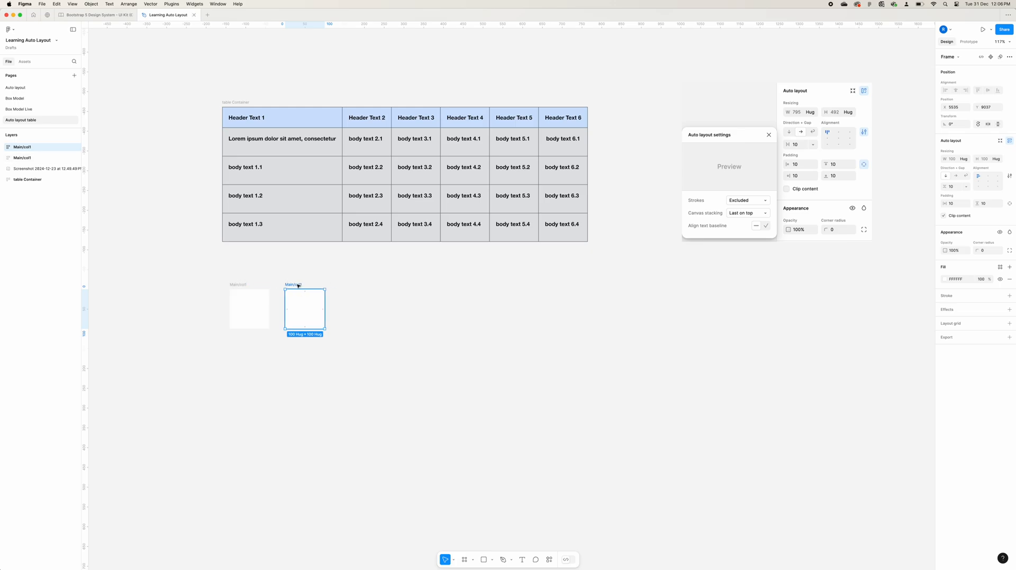
pyautogui.keyDown('shift'); pyautogui.click(238, 285); pyautogui.keyUp('shift')
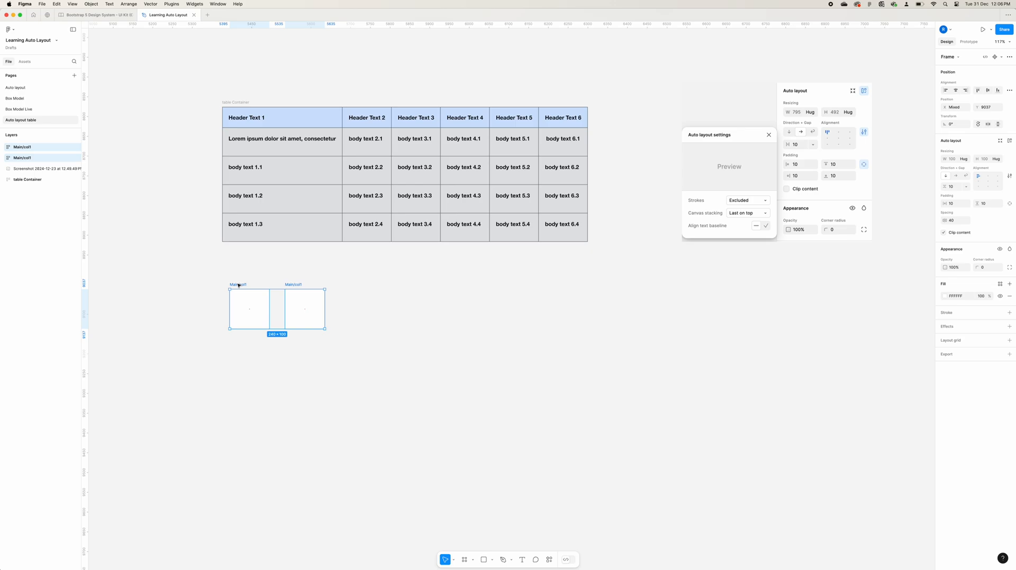
pyautogui.rightClick(239, 285)
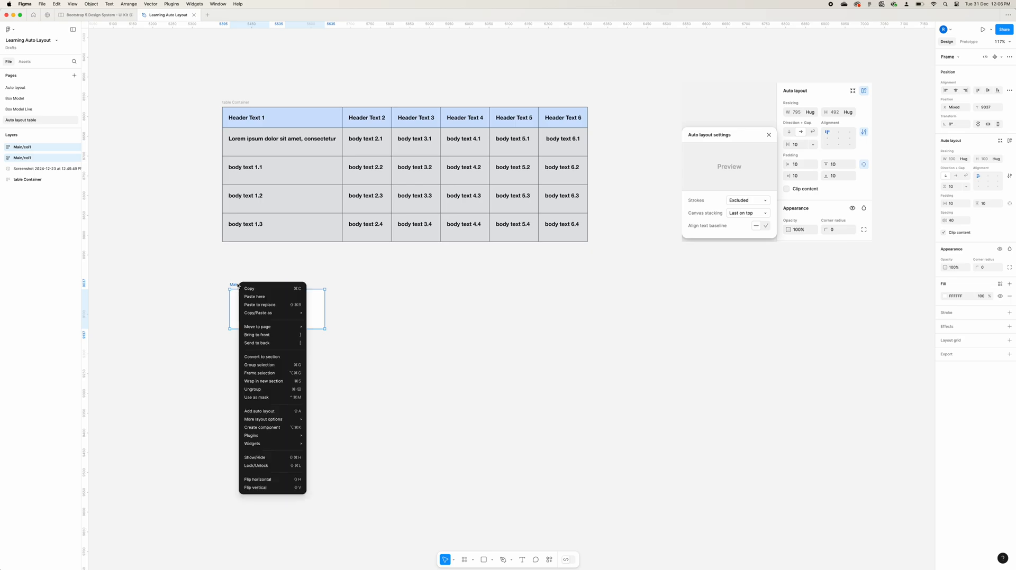
pyautogui.click(282, 411)
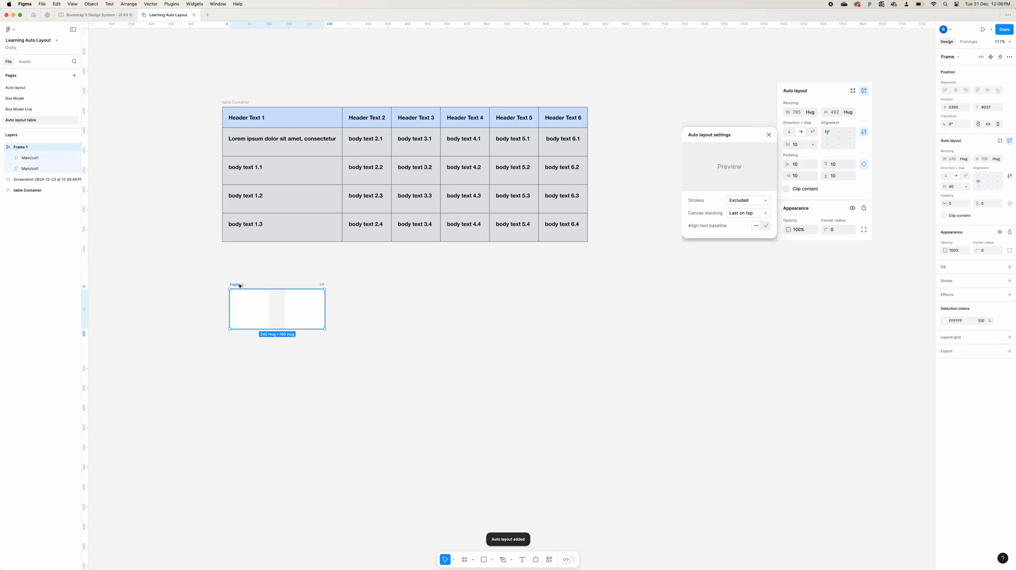
# Step: Rename the new parent auto layout frame as col/container/1
pyautogui.doubleClick(238, 284)
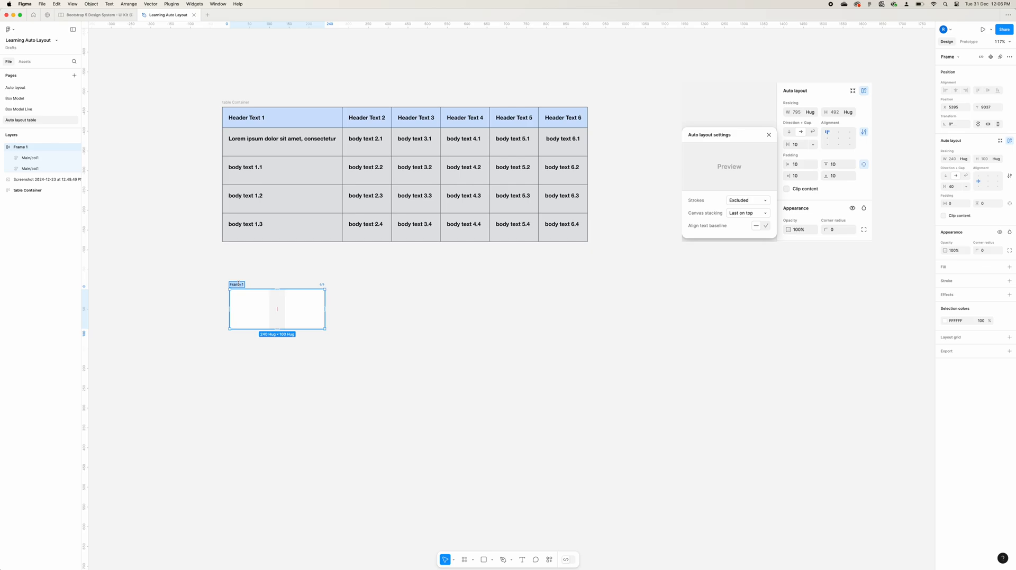
pyautogui.write('col/container')
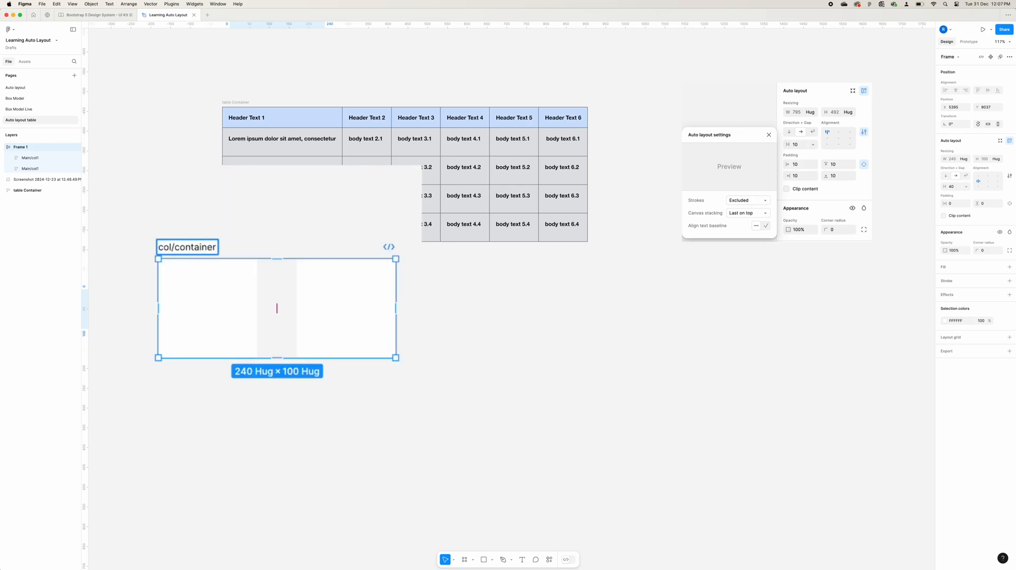
pyautogui.write('/1')
pyautogui.press('Return')
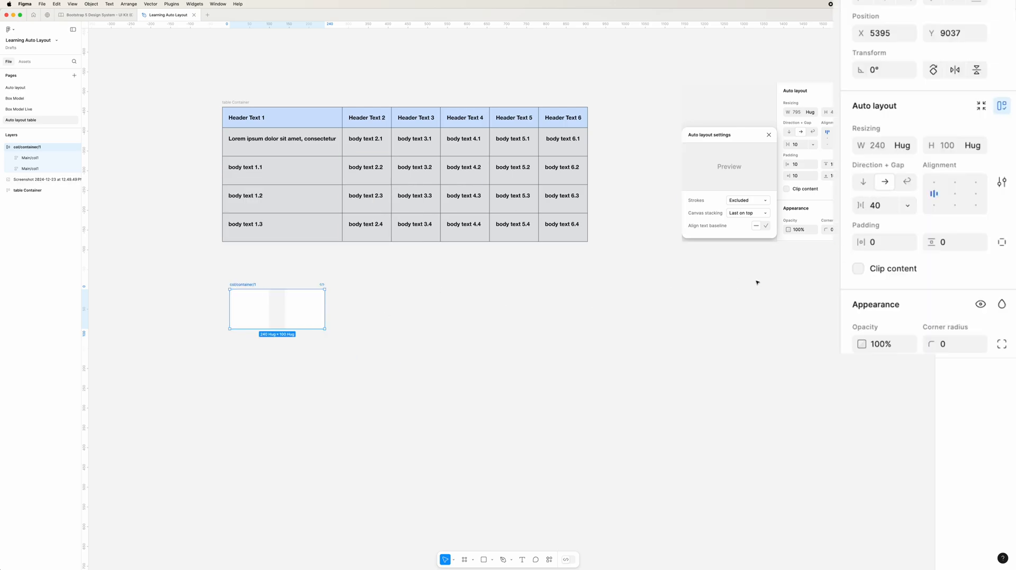
# Step: Set col/container/1 to a vertical layout direction with a gap of 0
pyautogui.click(864, 183)
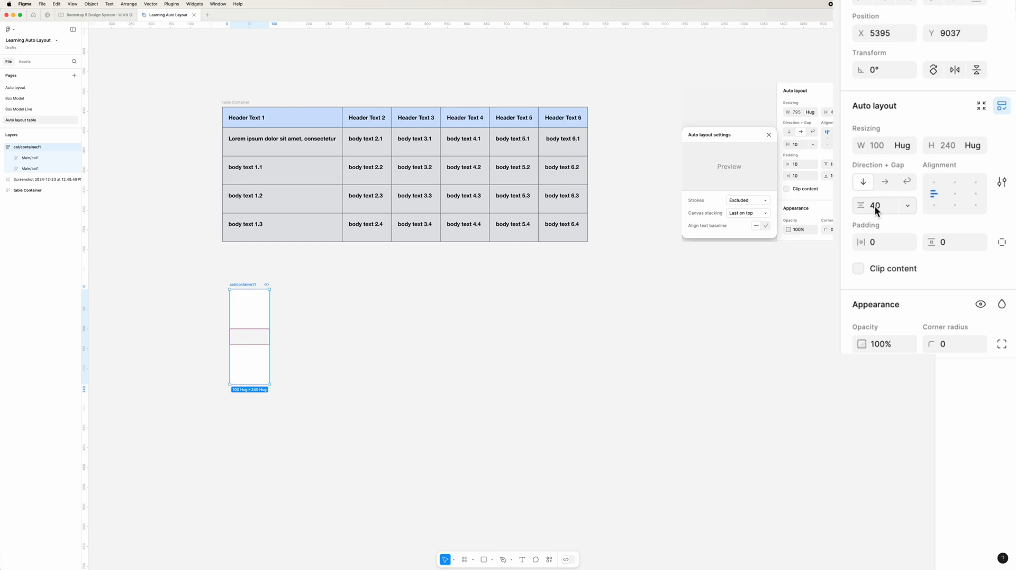
pyautogui.click(874, 206)
pyautogui.write('0')
pyautogui.press('Return')
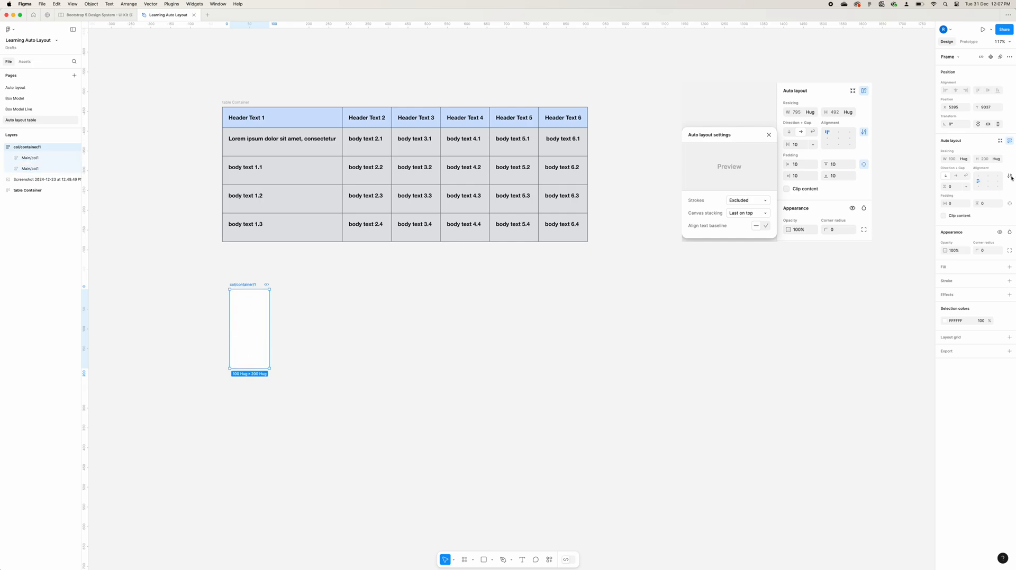
# Step: Rename the two frames inside col/container/1 as header for the upper one and row/1 for the lower one
pyautogui.doubleClick(59, 148)
pyautogui.write('header')
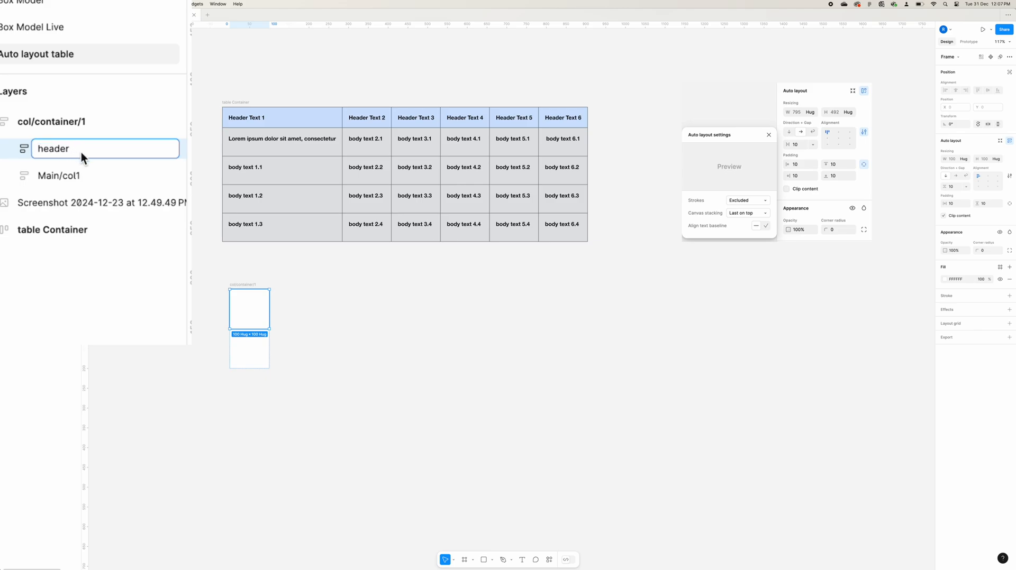
pyautogui.doubleClick(62, 179)
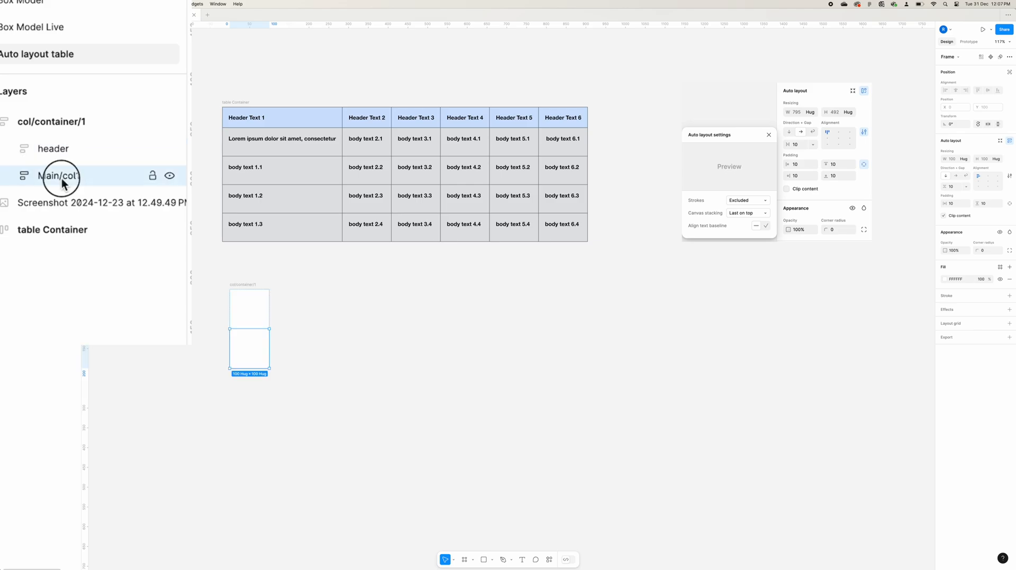
pyautogui.write('row')
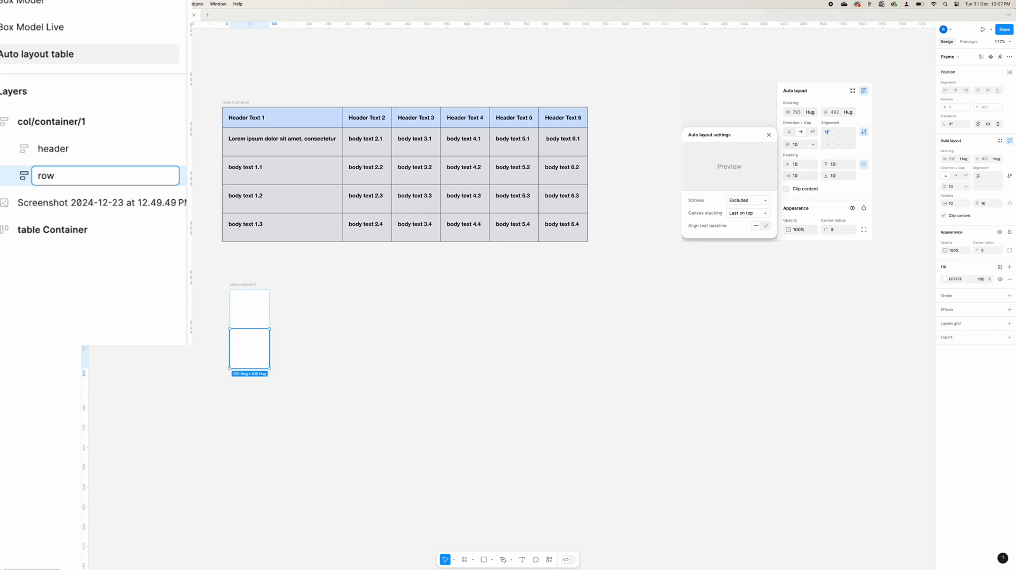
pyautogui.write('/1')
pyautogui.press('Return')
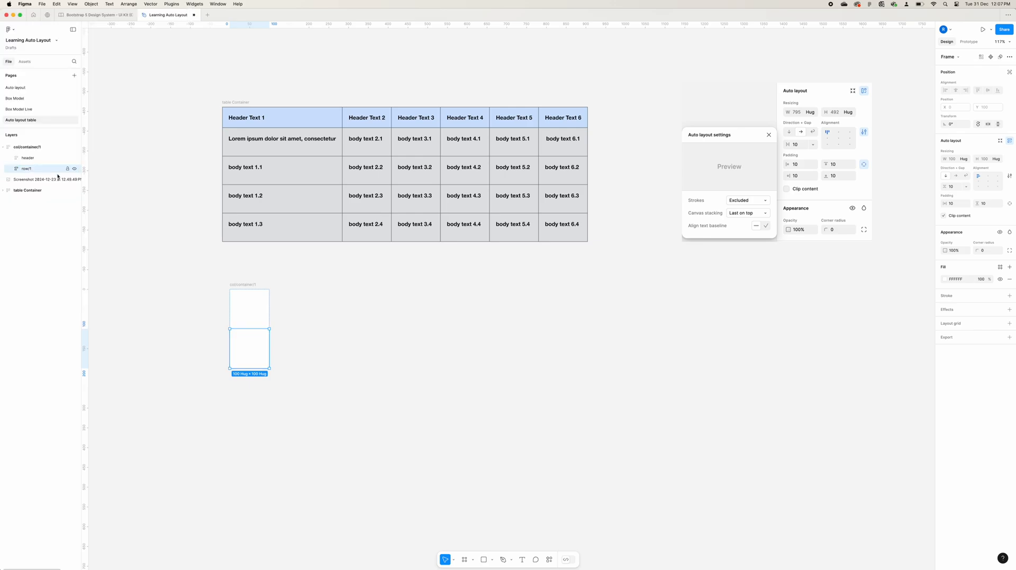
pyautogui.click(311, 401)
# Step: Apply the library colour Blue/100 as the fill of the header frame
pyautogui.click(267, 316)
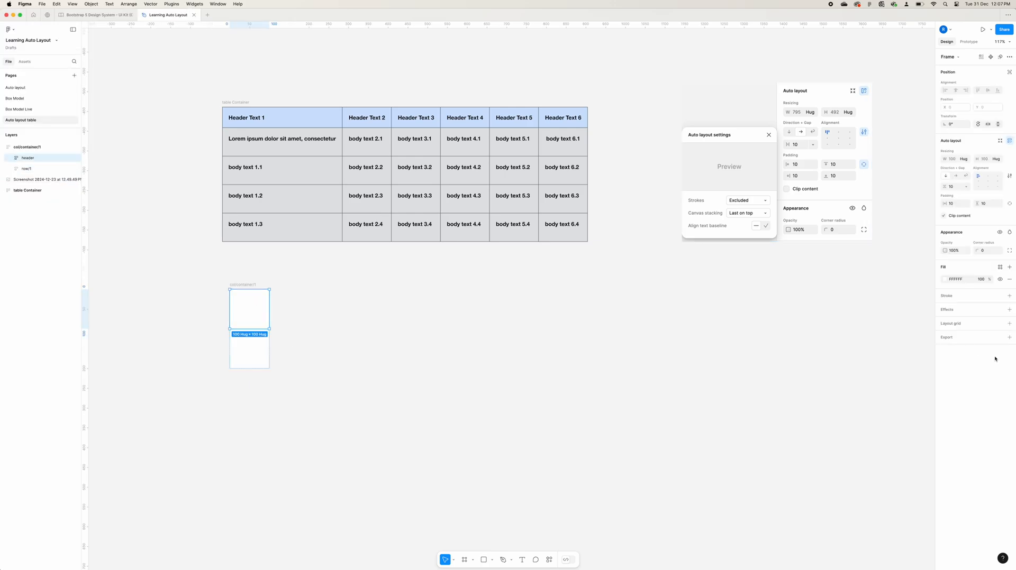
pyautogui.click(999, 268)
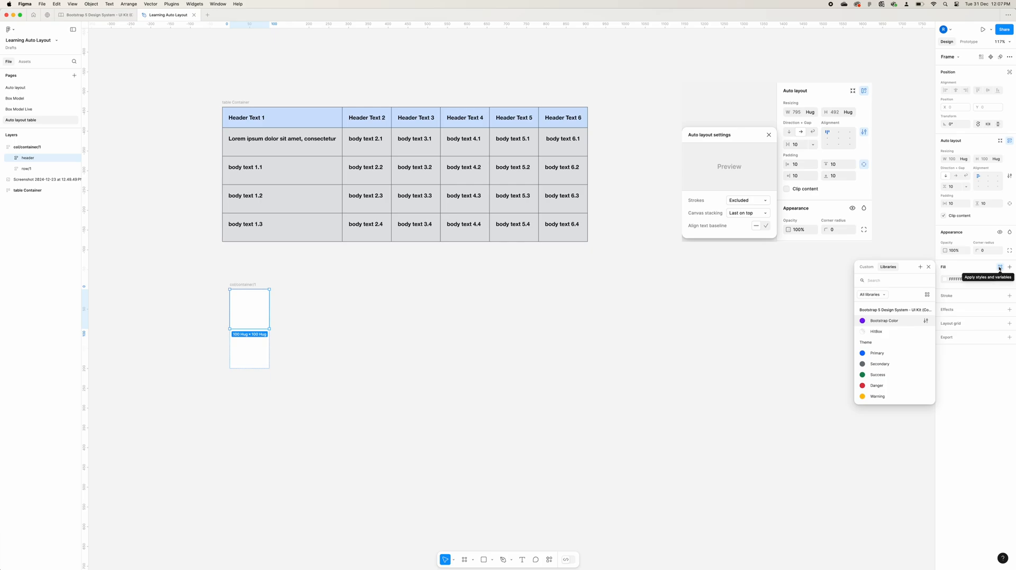
pyautogui.write('blue')
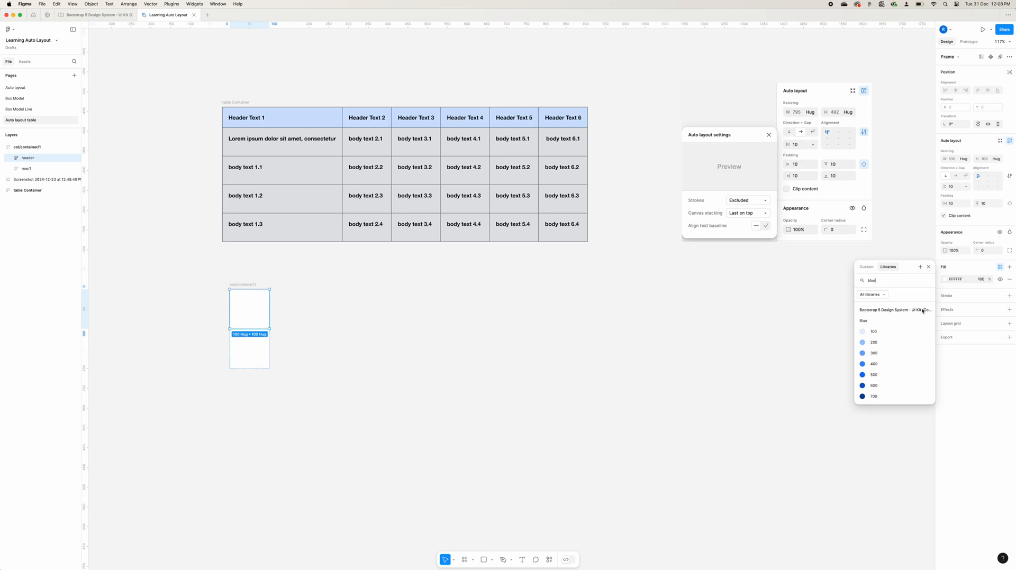
pyautogui.click(873, 332)
pyautogui.click(503, 367)
# Step: Apply the library colour Gray/White as the fill of the row/1 frame
pyautogui.click(250, 350)
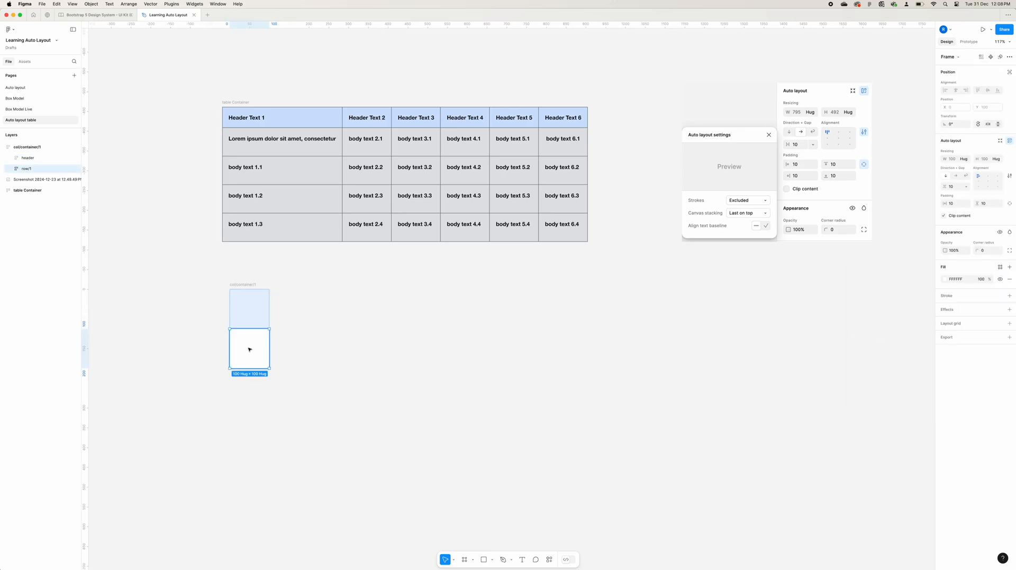
pyautogui.click(961, 280)
pyautogui.click(1000, 267)
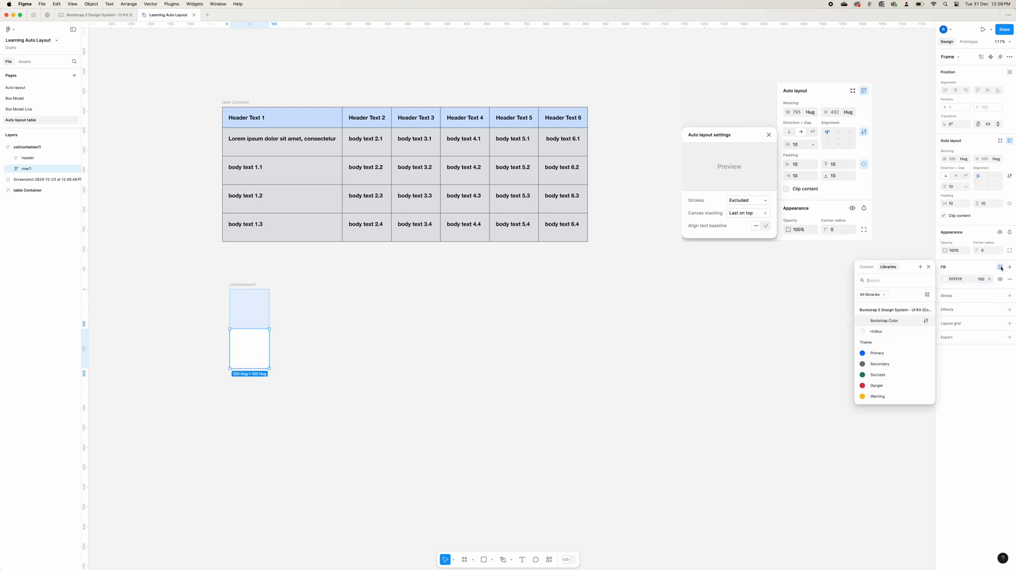
pyautogui.write('white')
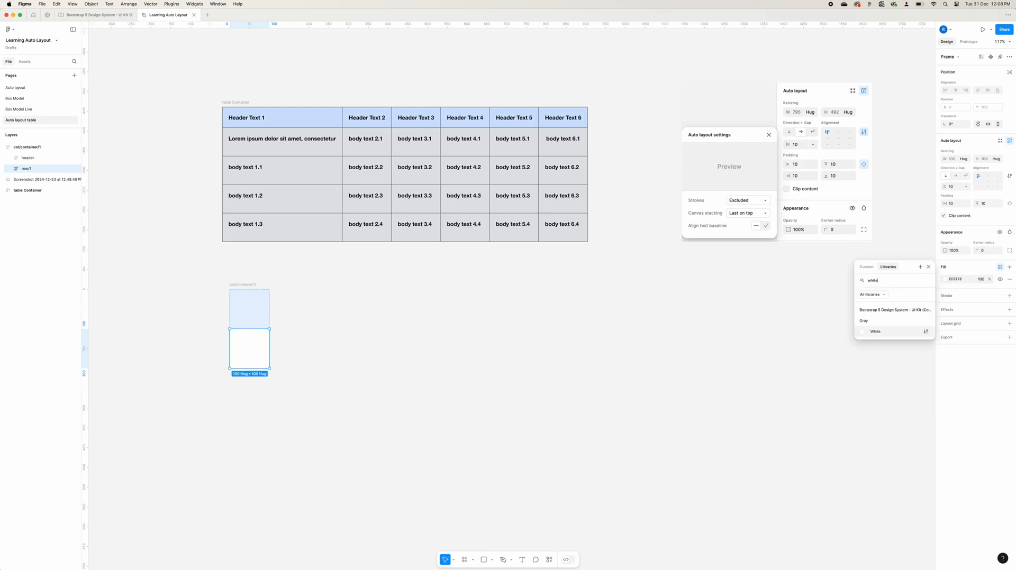
pyautogui.click(876, 332)
pyautogui.click(534, 379)
# Step: Add the text "Header Text 1" inside the header frame and "Bogy Text 1" inside the row/1 frame
pyautogui.hscroll(-2, 534, 379)
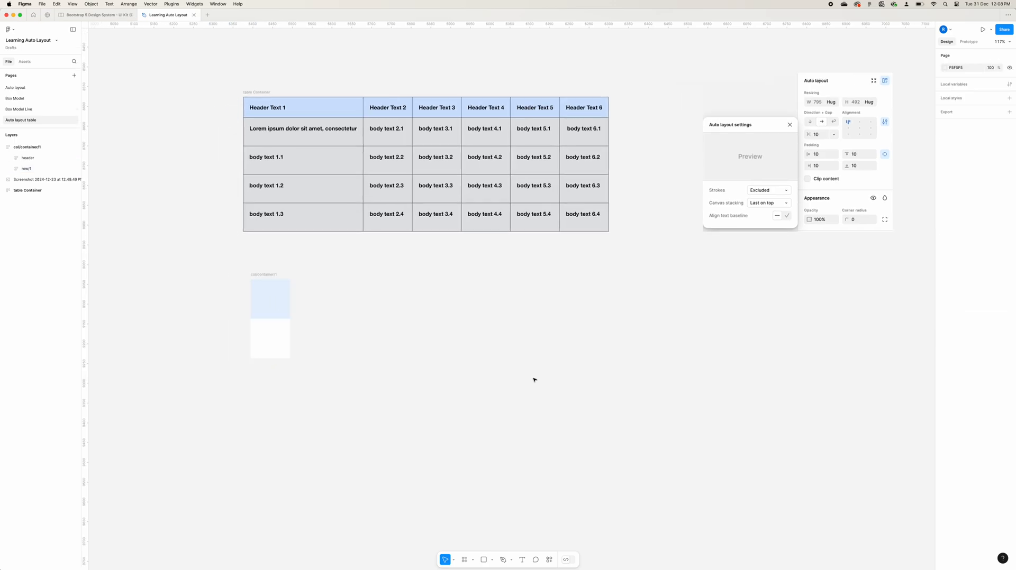
pyautogui.click(268, 275)
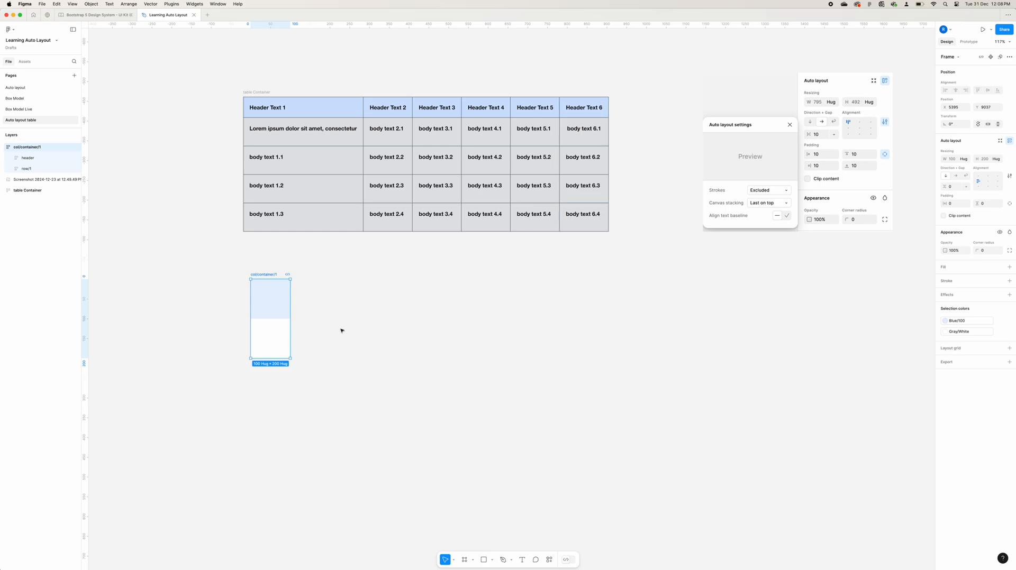
pyautogui.click(270, 303)
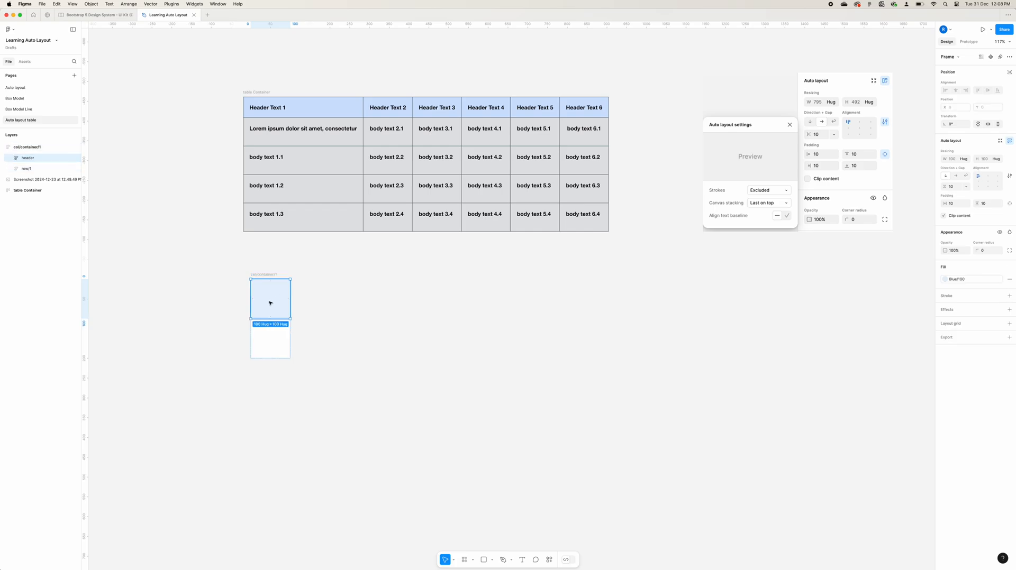
pyautogui.click(522, 560)
pyautogui.click(263, 304)
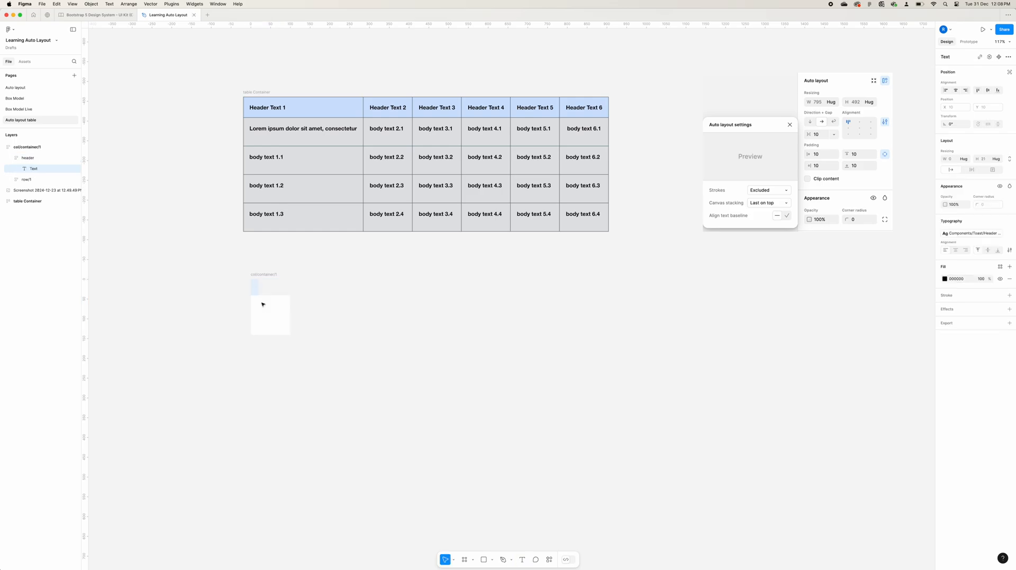
pyautogui.write('Header Text 1')
pyautogui.click(286, 318)
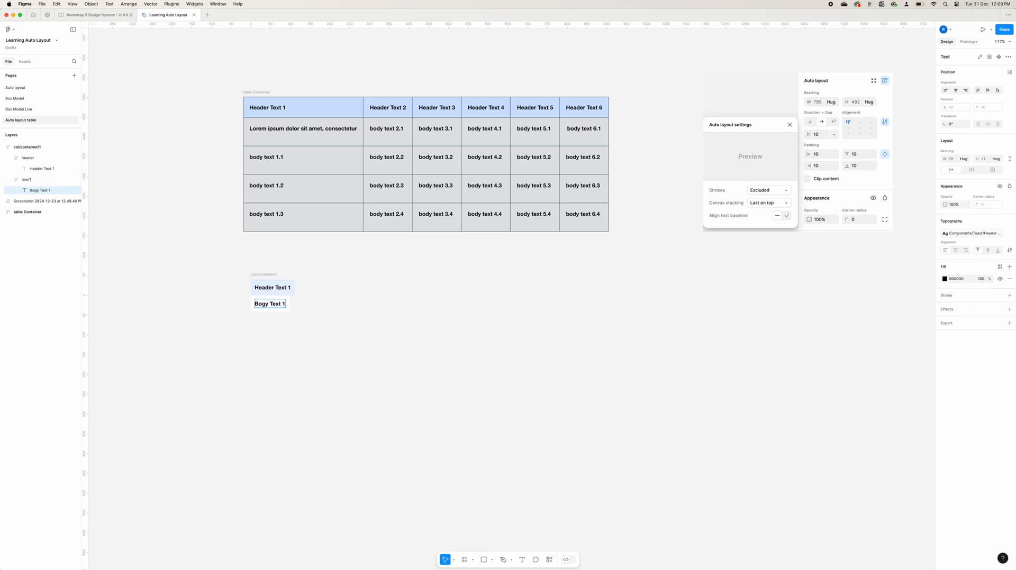
pyautogui.click(336, 374)
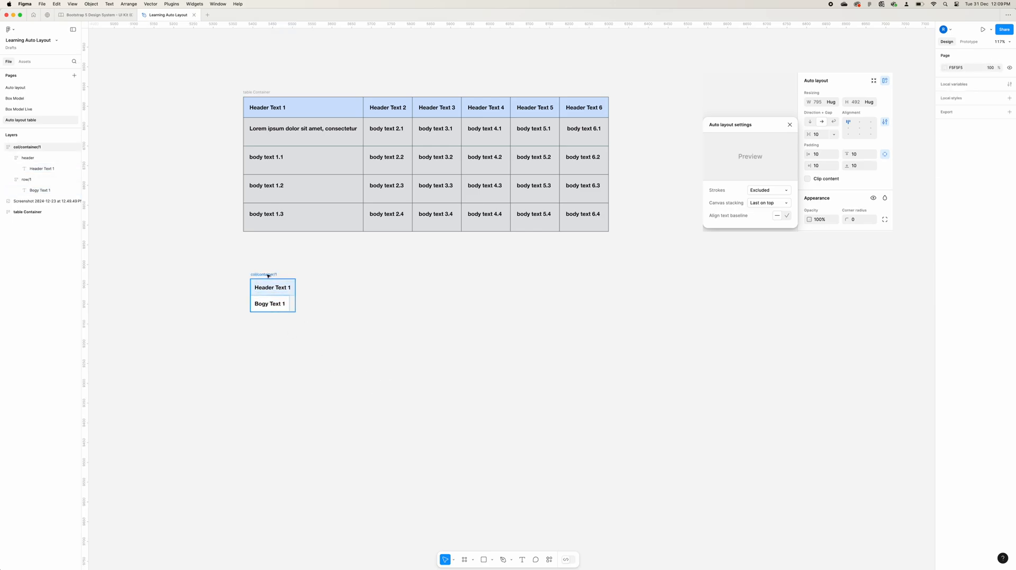
# Step: Set the header frame's auto layout gap to 0
pyautogui.keyDown('ctrl'); pyautogui.scroll(5, 270, 277); pyautogui.keyUp('ctrl')
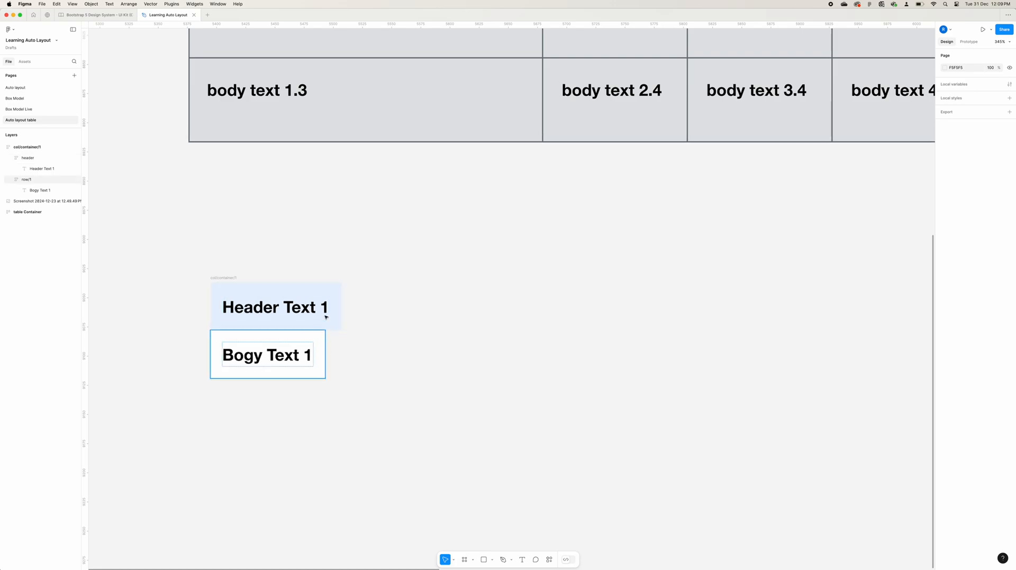
pyautogui.click(226, 279)
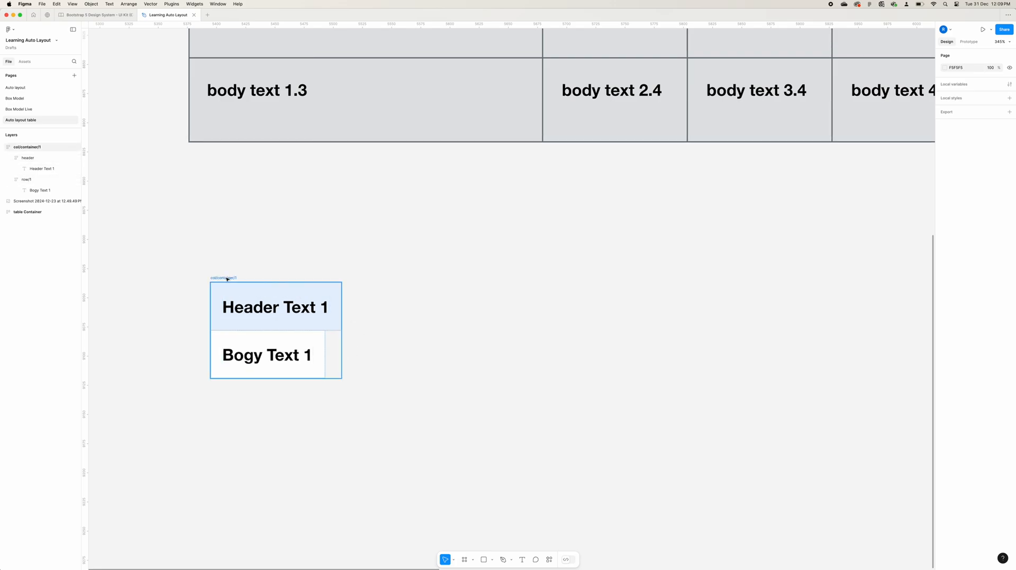
pyautogui.click(275, 294)
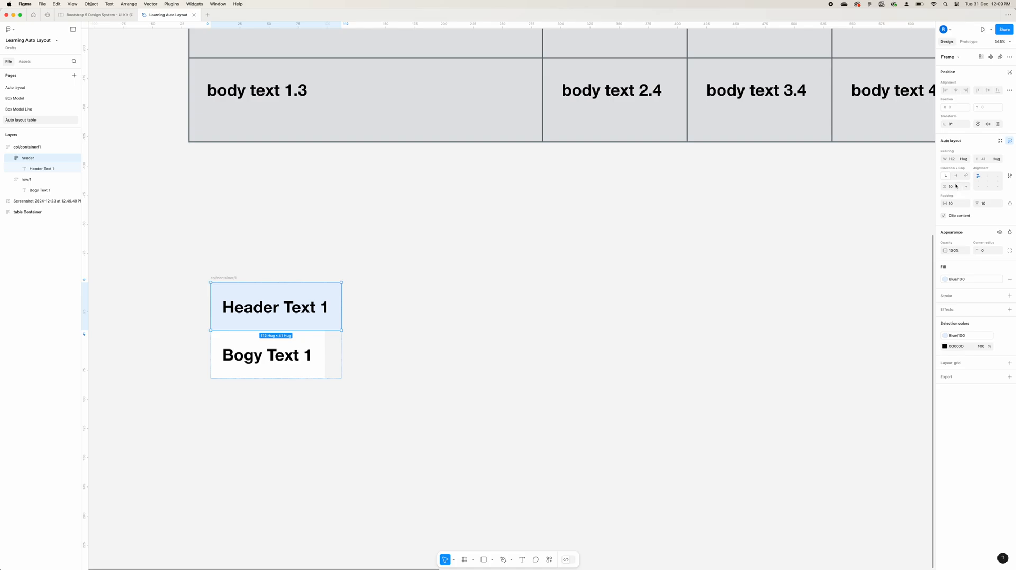
pyautogui.click(666, 147)
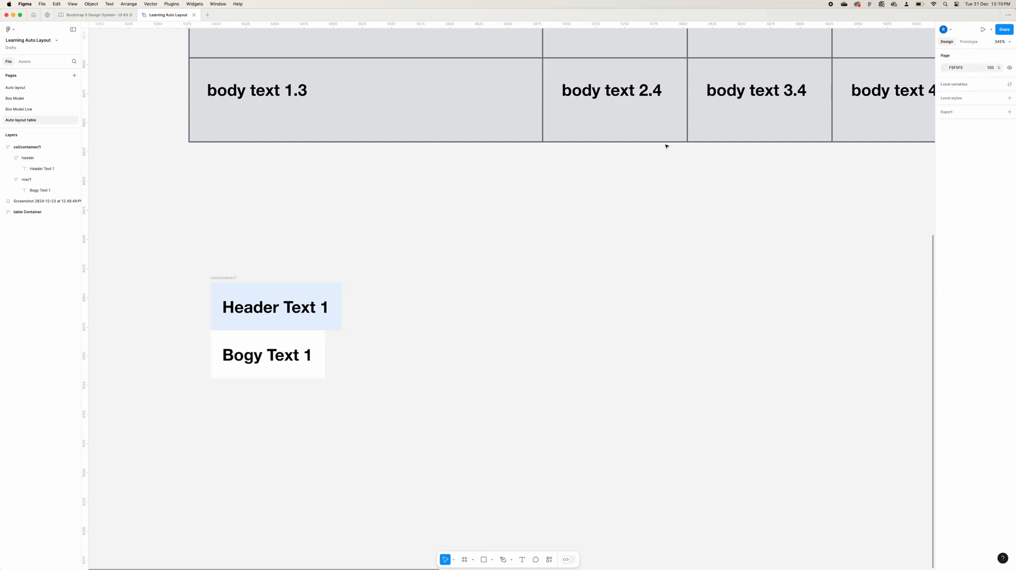
pyautogui.click(28, 161)
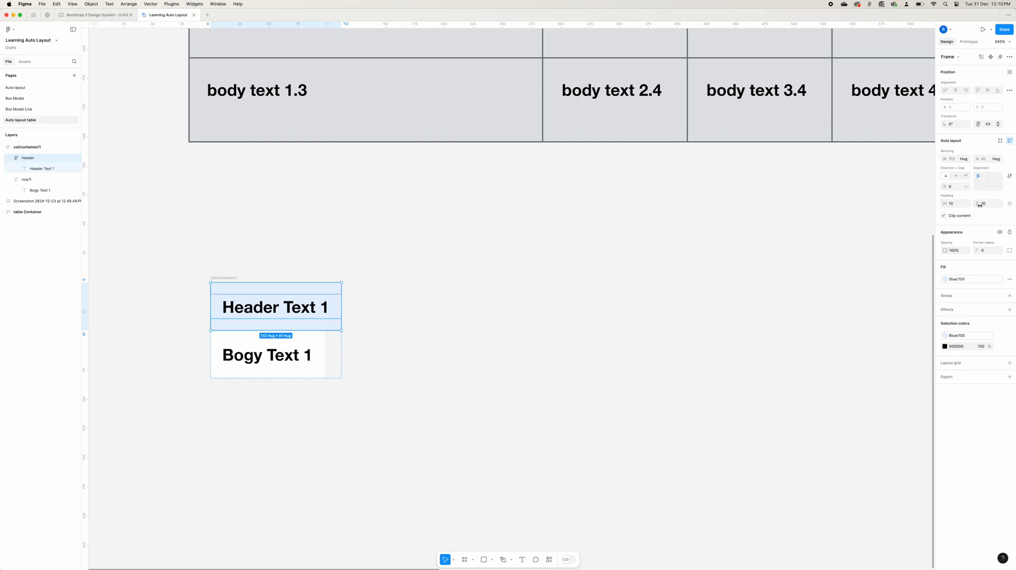
# Step: Set the header frame's horizontal padding to 16 and vertical padding to 12
pyautogui.click(953, 204)
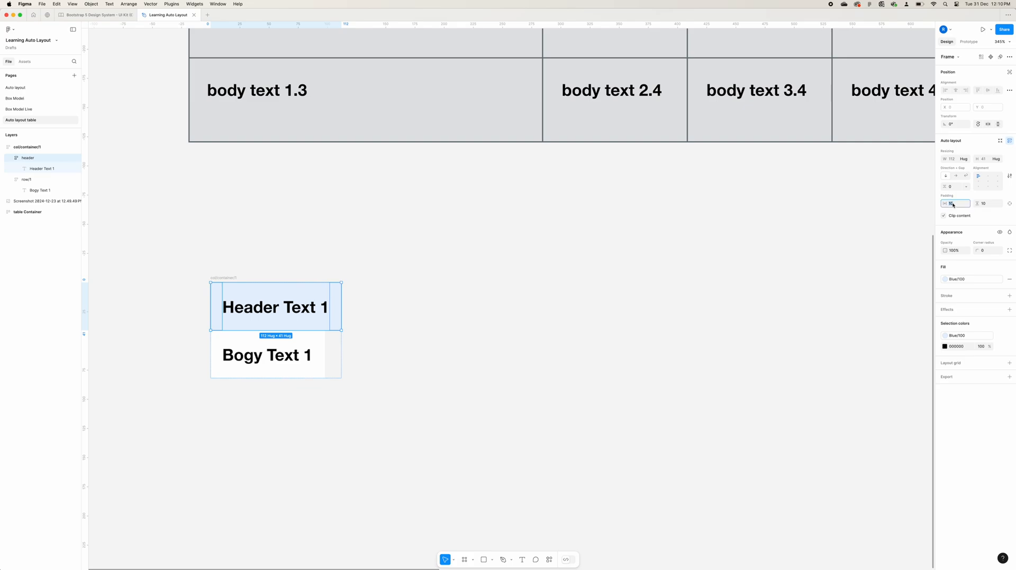
pyautogui.write('16')
pyautogui.press('Return')
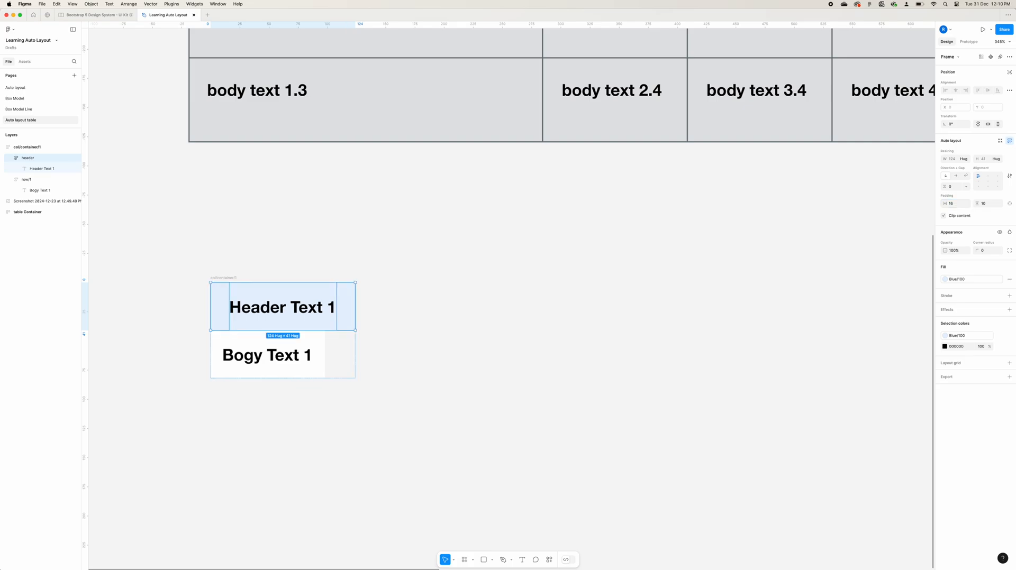
pyautogui.click(987, 204)
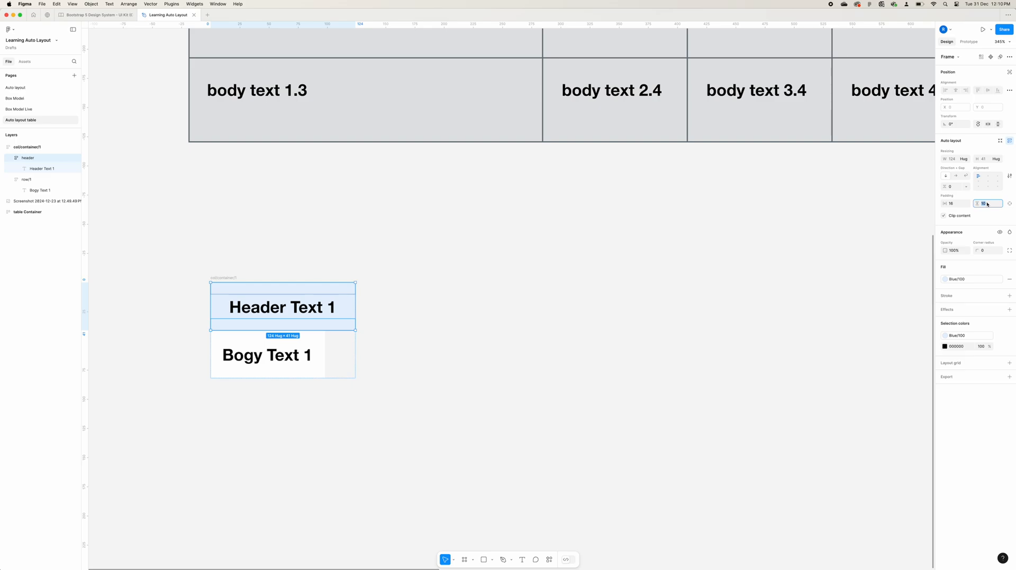
pyautogui.write('12')
pyautogui.press('Return')
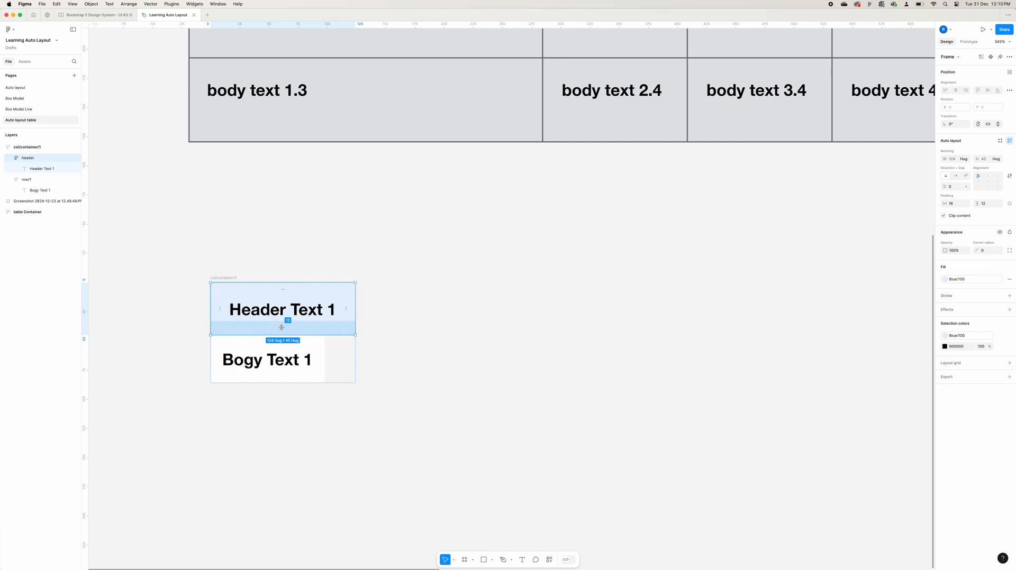
pyautogui.click(411, 364)
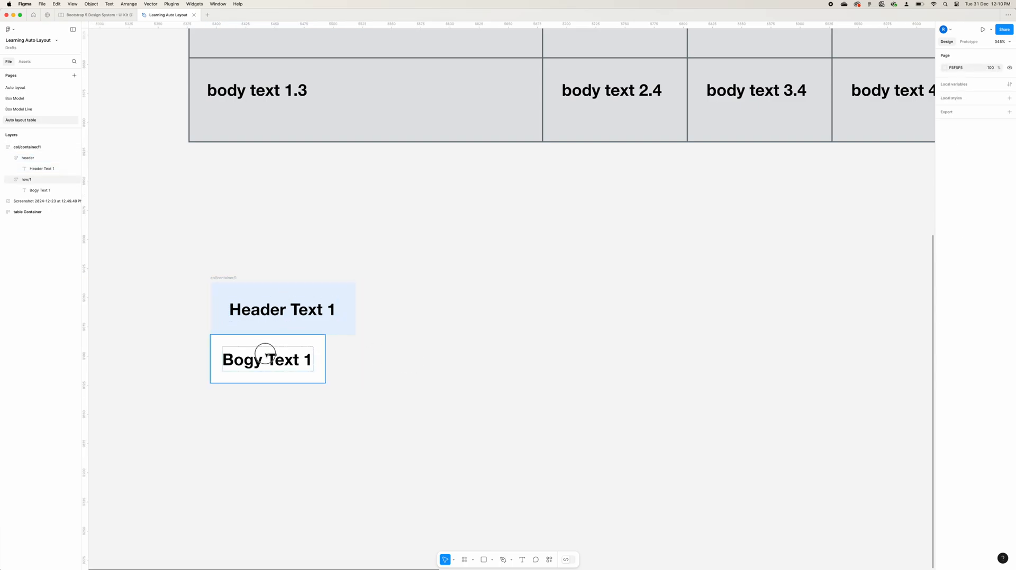
# Step: Set the row/1 frame's auto layout gap to 0 and its horizontal padding to 16
pyautogui.click(265, 356)
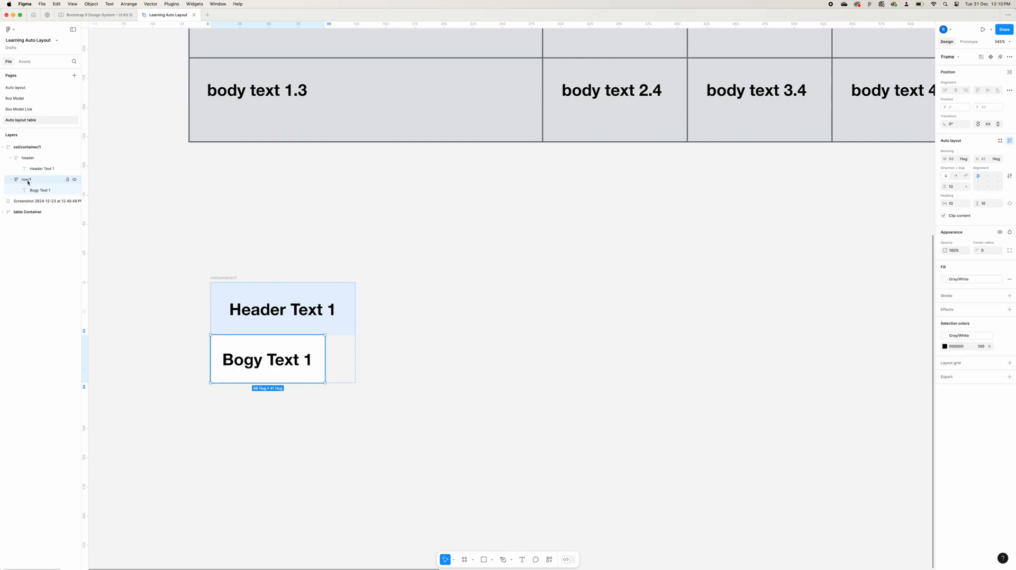
pyautogui.click(952, 188)
pyautogui.write('0')
pyautogui.click(957, 205)
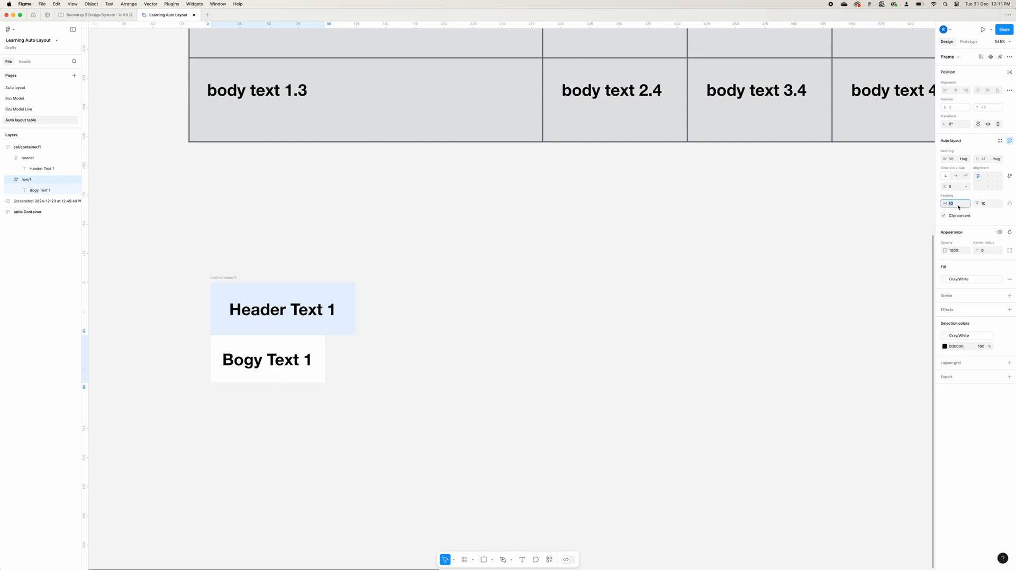
pyautogui.write('16')
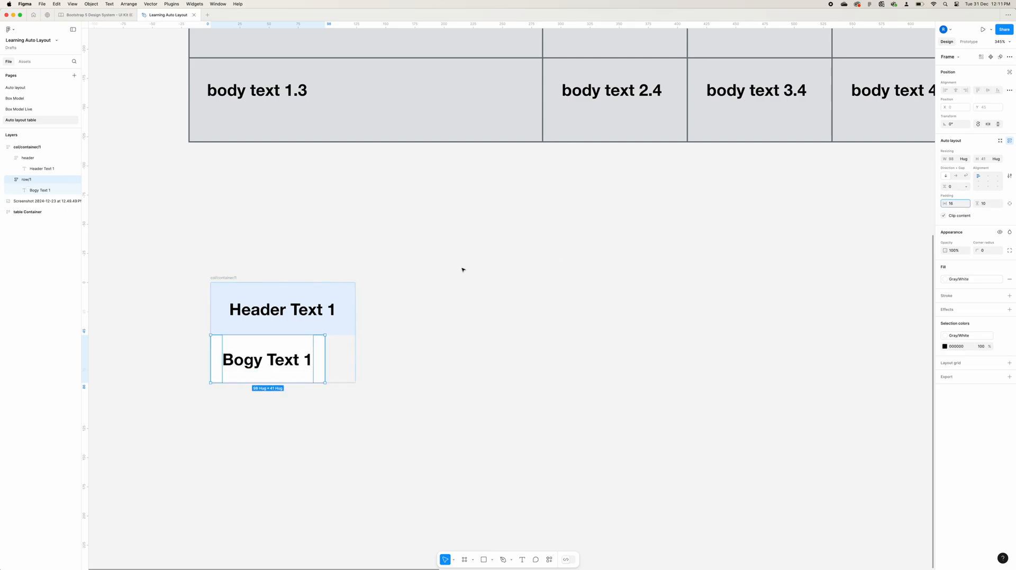
# Step: Check the header frame's vertical padding and set the row/1 frame's vertical padding to the same value, 12
pyautogui.click(312, 298)
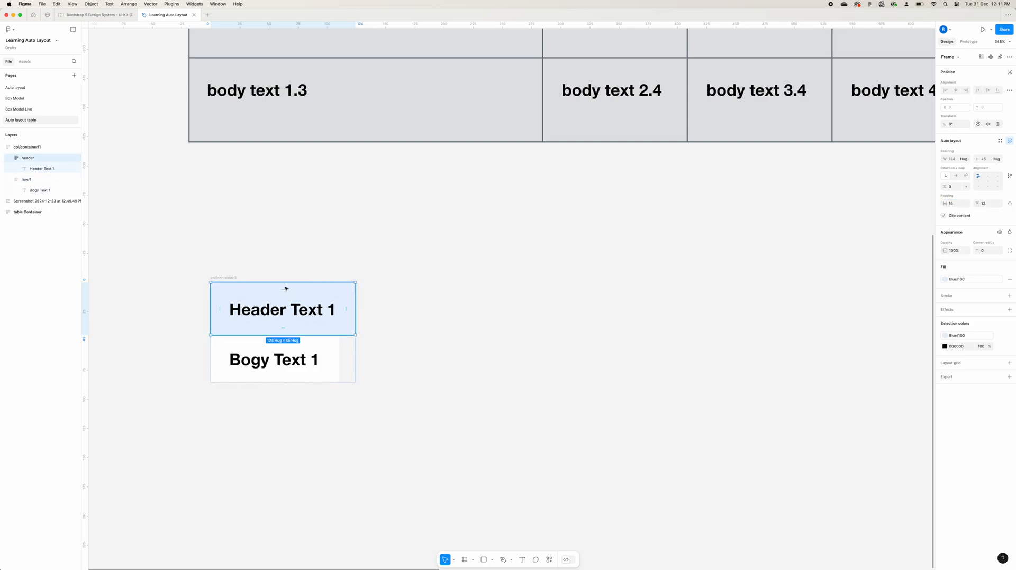
pyautogui.click(988, 205)
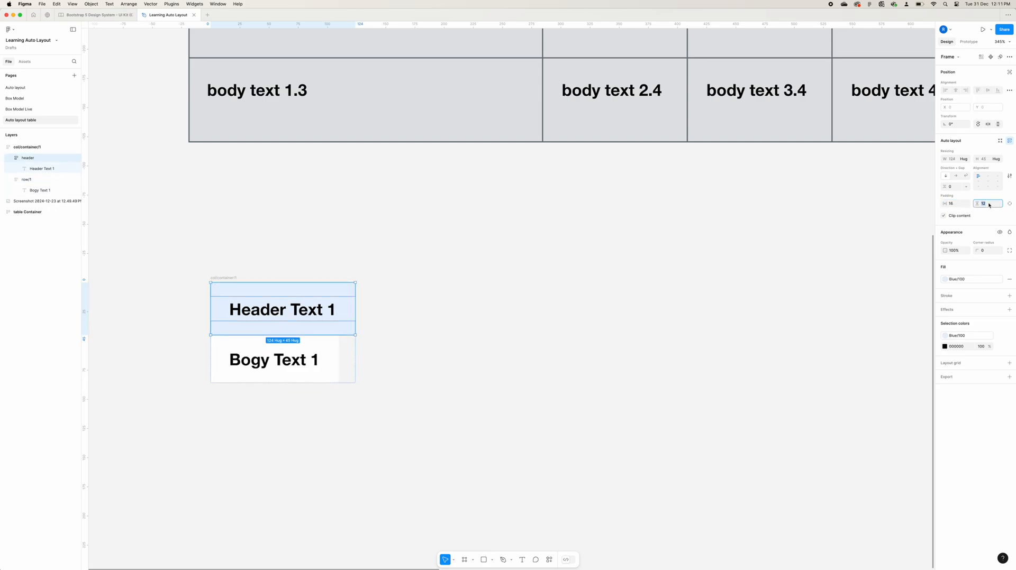
pyautogui.click(309, 356)
pyautogui.click(986, 206)
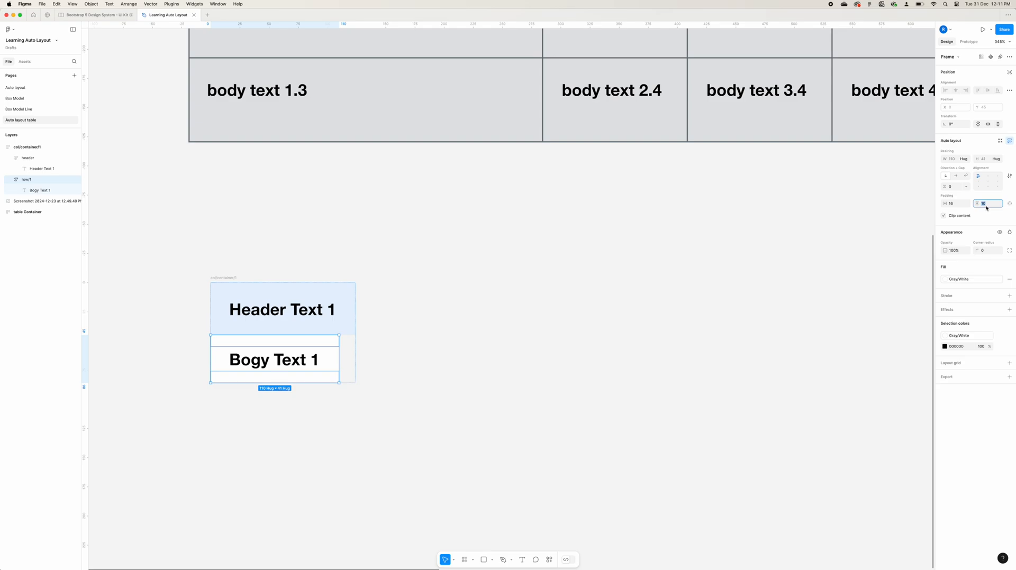
pyautogui.press('Return')
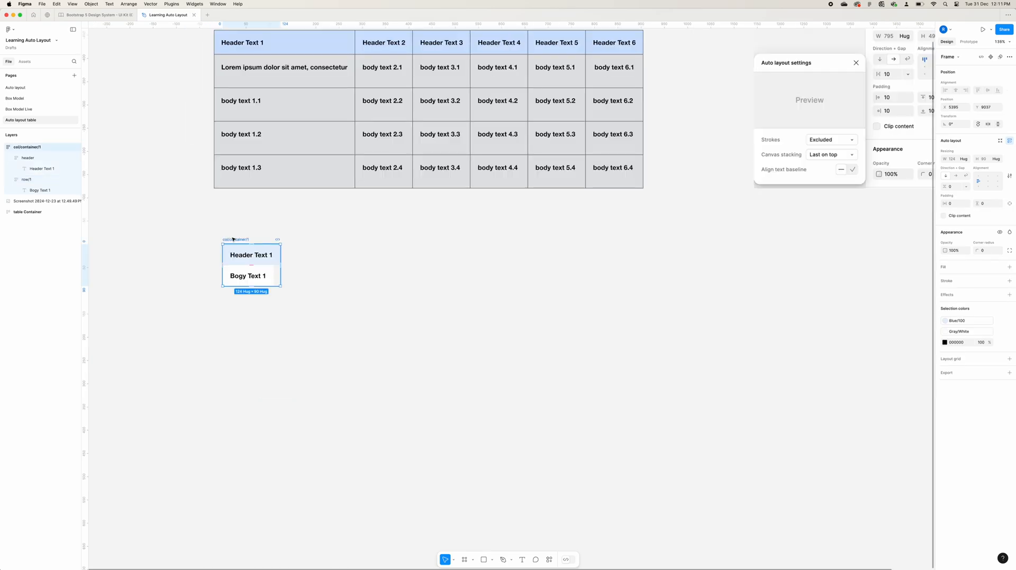
# Step: Duplicate the col/container/1 frame five times to make six columns side by side
pyautogui.press('super+d')
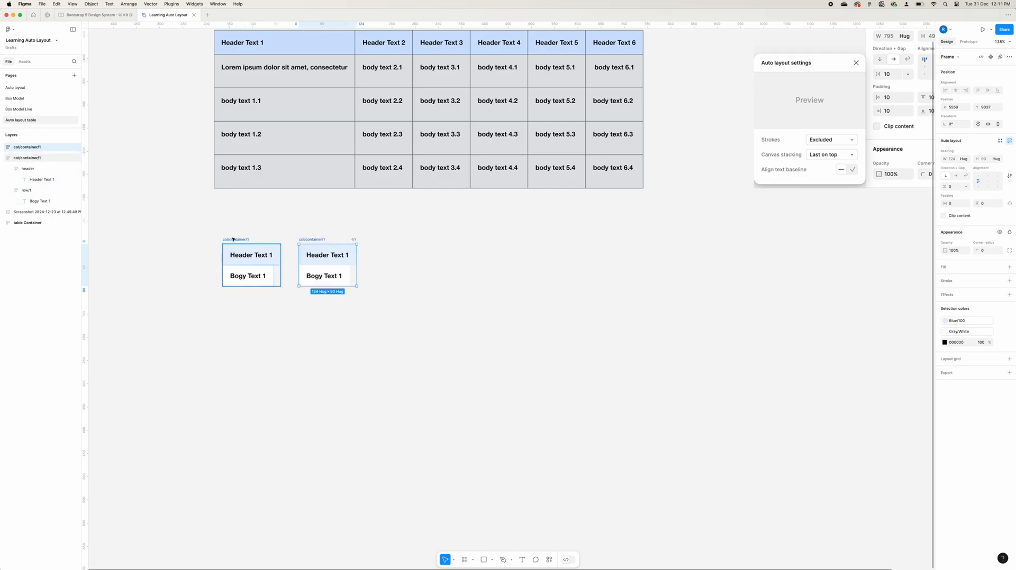
pyautogui.press('super+d')
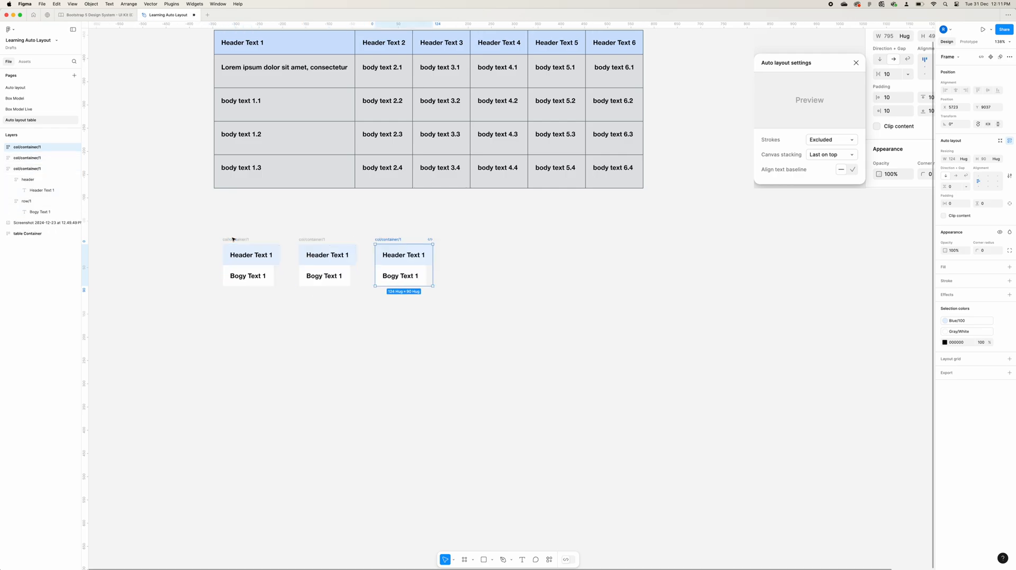
pyautogui.press('super+d')
pyautogui.press('super+d')
pyautogui.press('super+d')
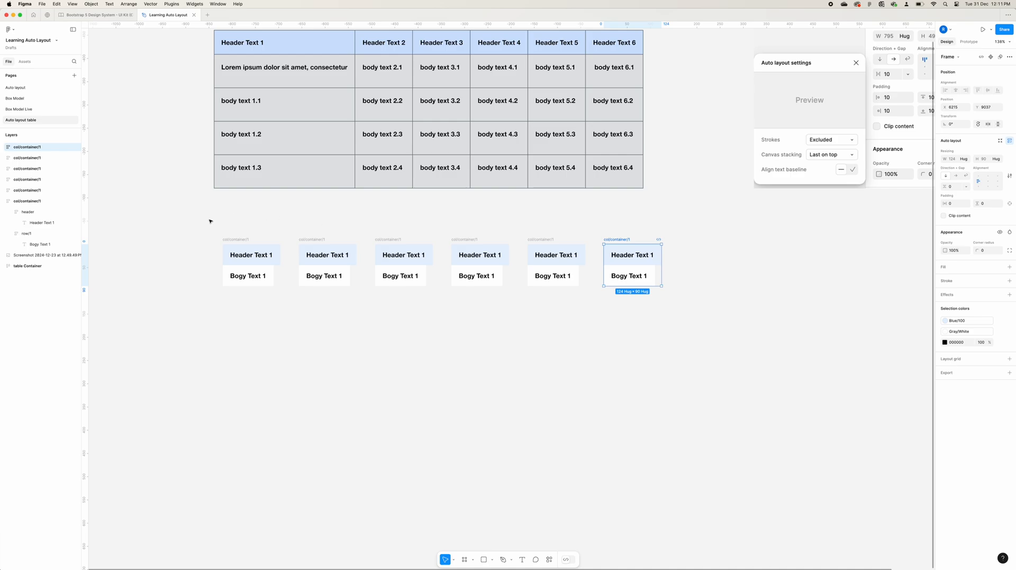
# Step: Wrap the six column containers in a horizontal auto layout frame and set its gap to 0
pyautogui.moveTo(210, 222); pyautogui.dragTo(704, 394)
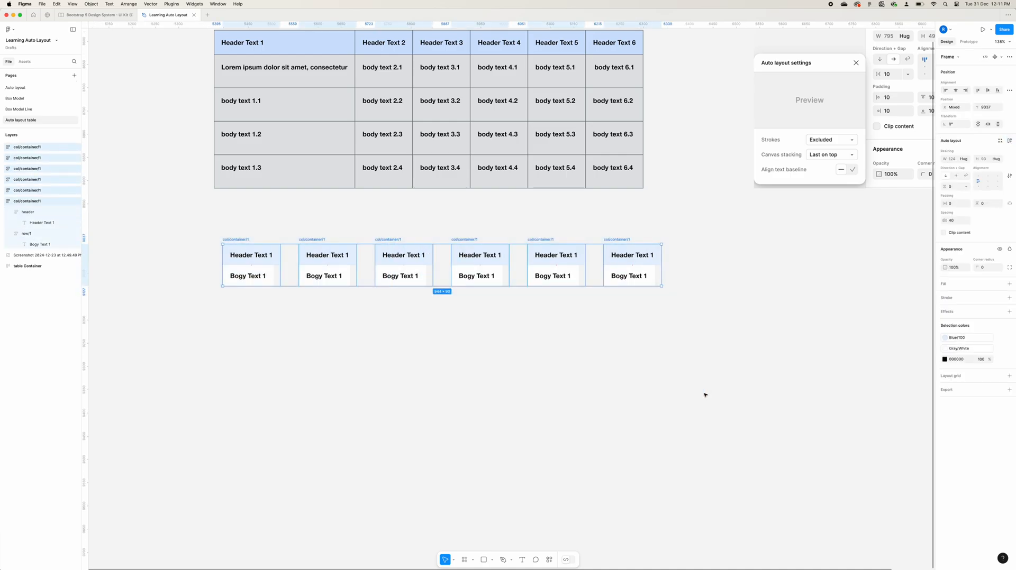
pyautogui.rightClick(269, 278)
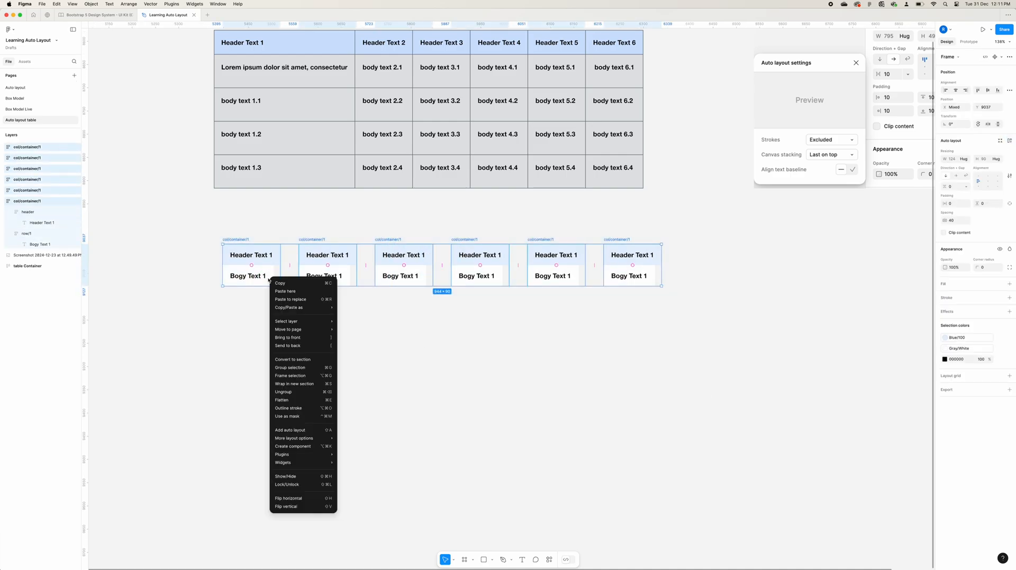
pyautogui.click(302, 431)
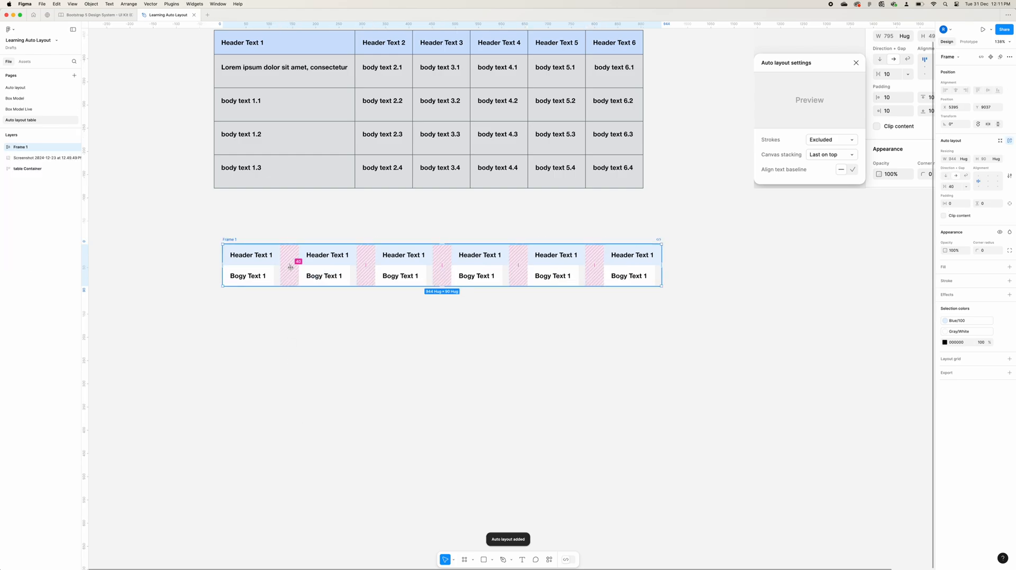
pyautogui.click(953, 189)
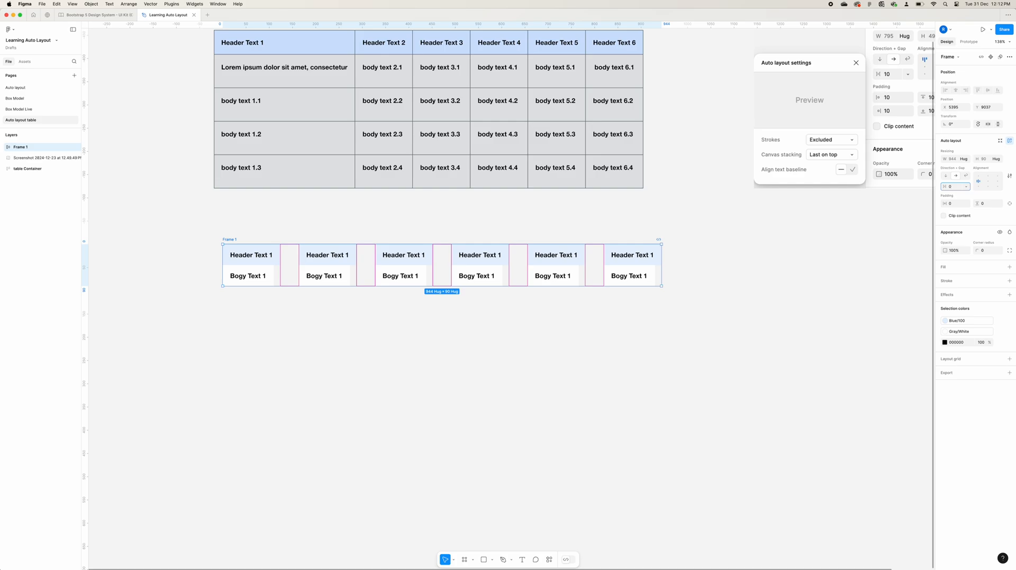
pyautogui.write('0')
pyautogui.press('Return')
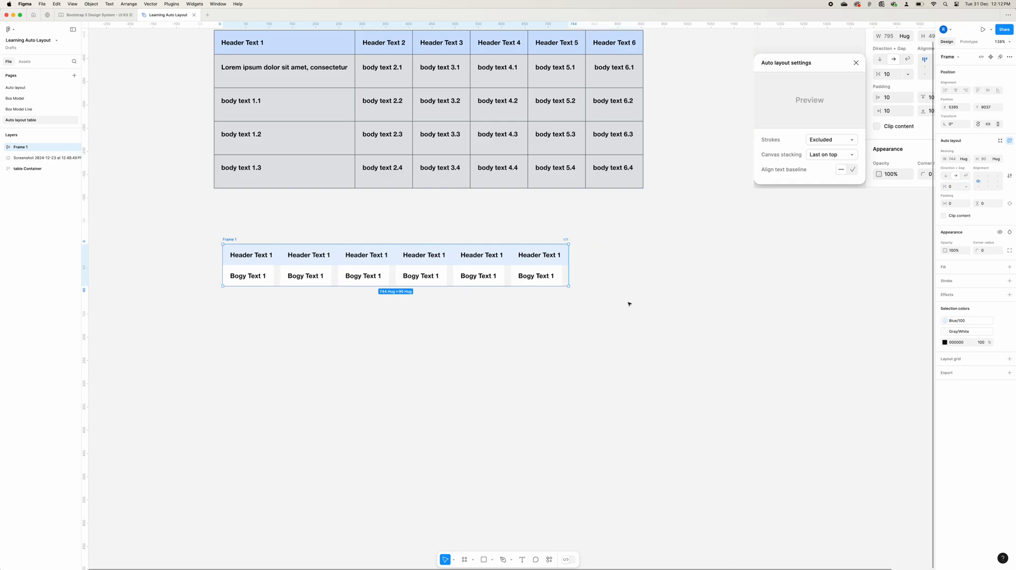
# Step: Renumber the copied columns' headers as Header Text 2 to Header Text 6, and the body texts as Body Text 1 to Body Text 6
pyautogui.click(323, 256)
pyautogui.doubleClick(325, 255)
pyautogui.doubleClick(328, 256)
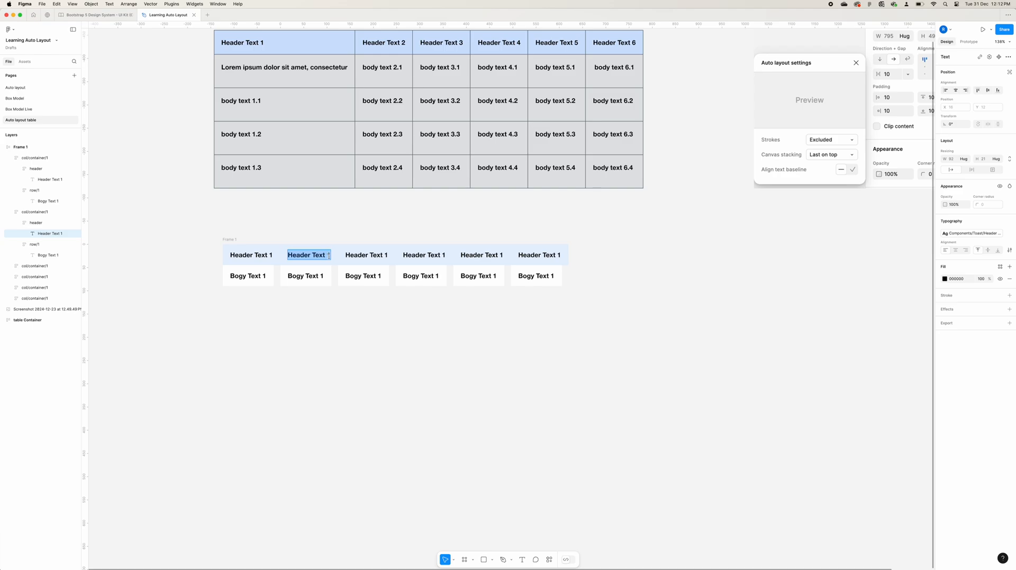
pyautogui.click(329, 255)
pyautogui.press('BackSpace')
pyautogui.write('2')
pyautogui.click(386, 255)
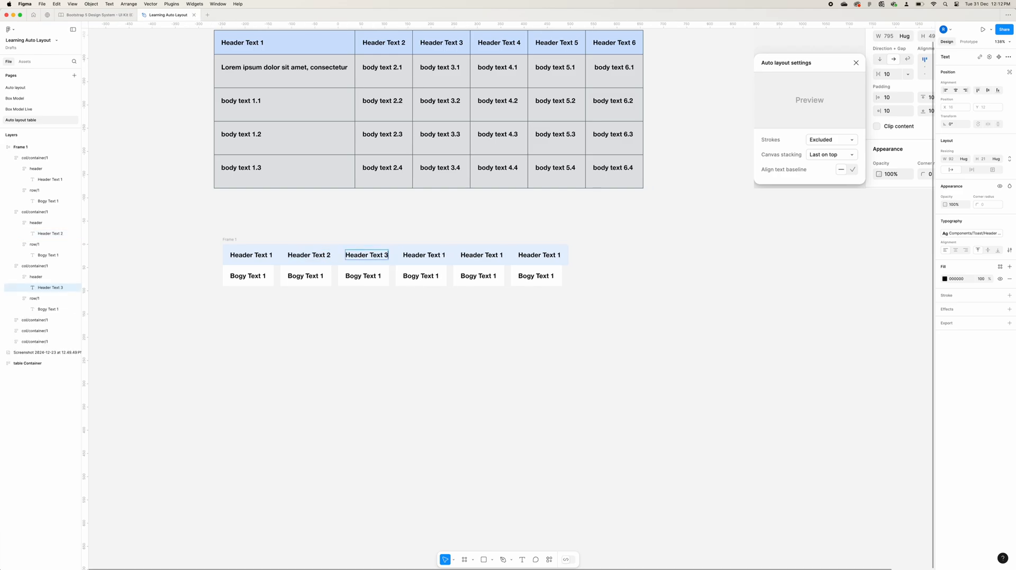
pyautogui.click(444, 256)
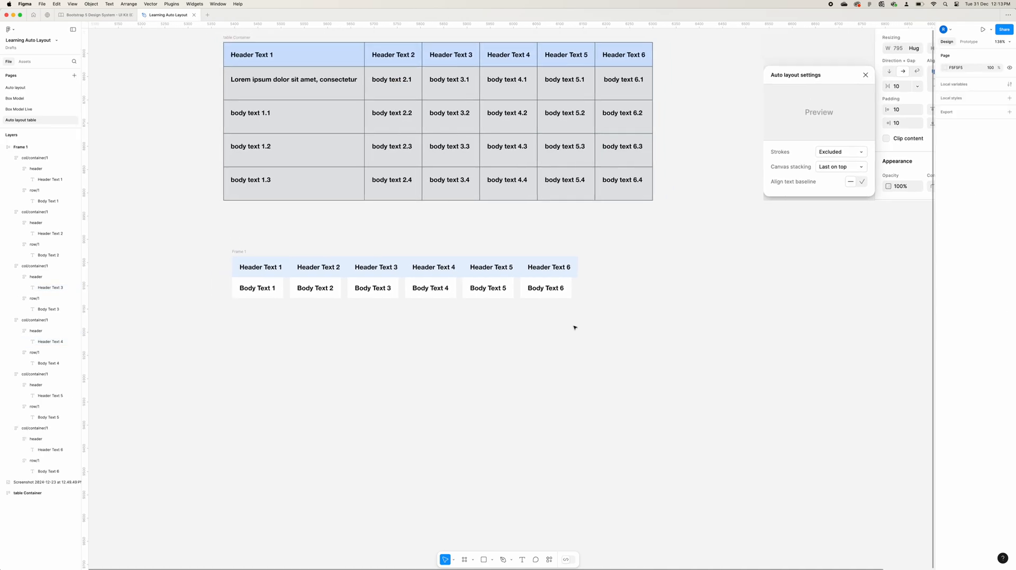
# Step: Rename the outer auto layout frame holding the six columns as "table container"
pyautogui.click(243, 257)
pyautogui.scroll(5, 245, 259)
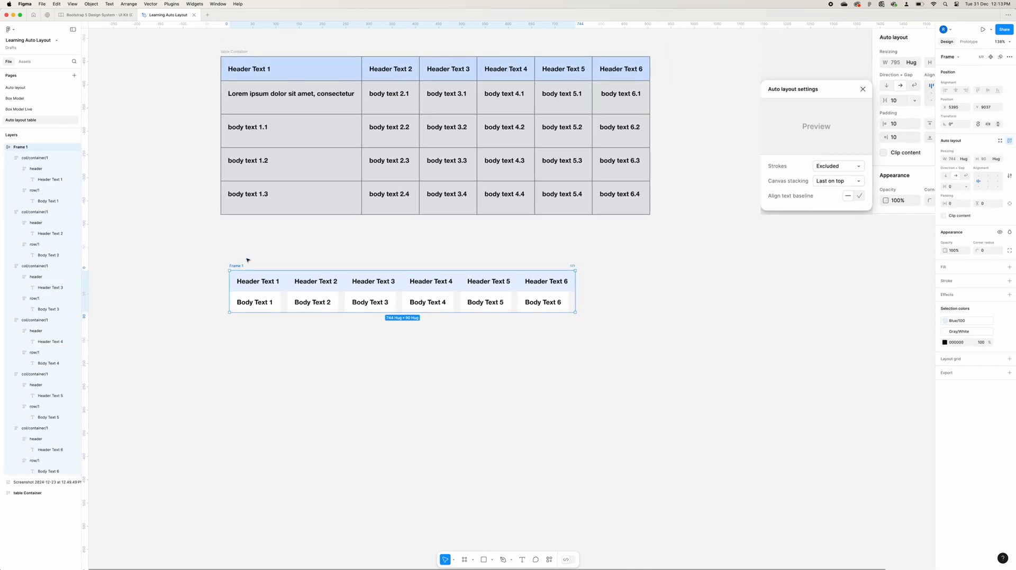
pyautogui.hscroll(3, 295, 378)
pyautogui.scroll(-2, 295, 378)
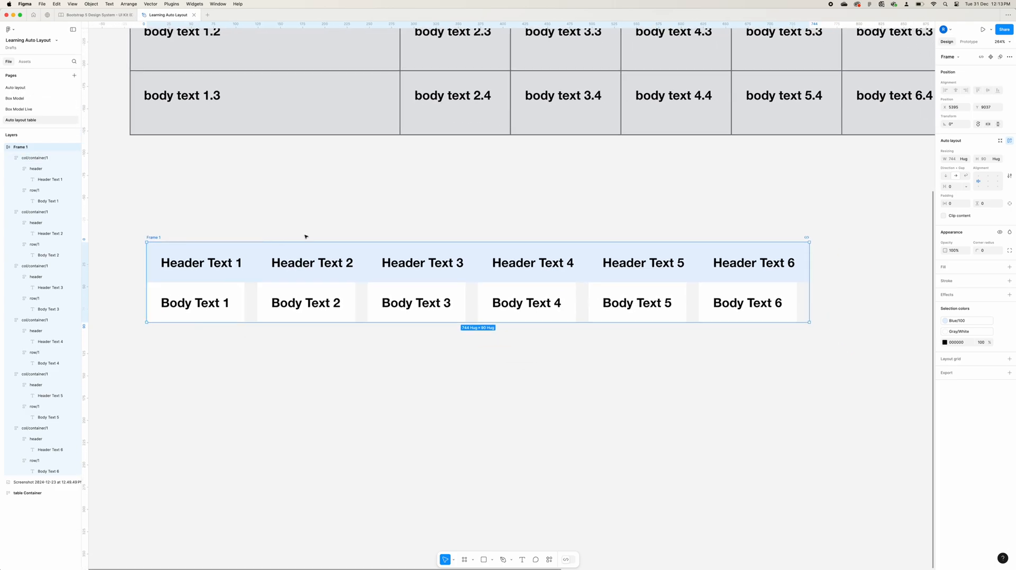
pyautogui.doubleClick(154, 237)
pyautogui.write('table ')
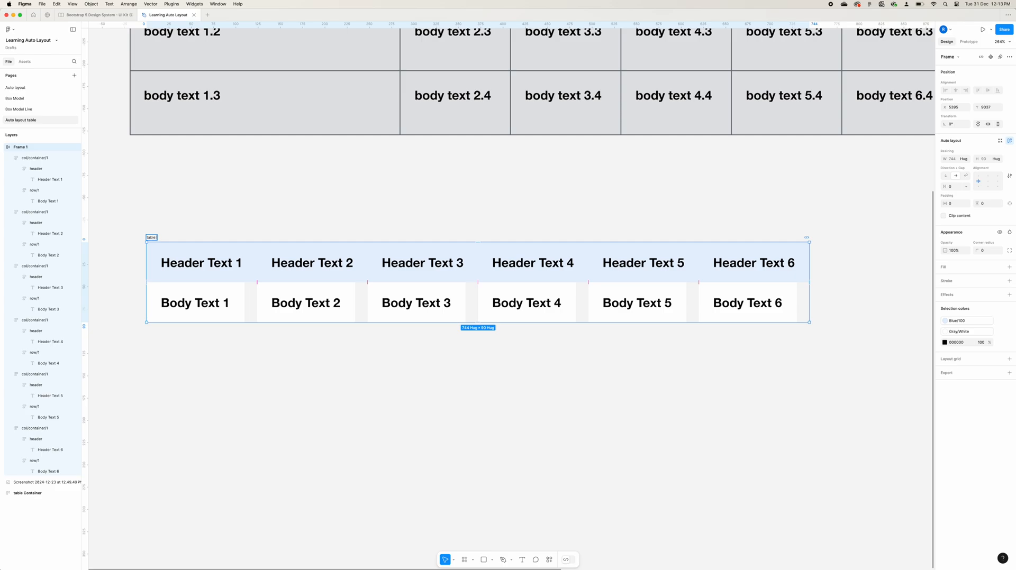
pyautogui.write('container')
pyautogui.press('Return')
# Step: Collapse all six column container layers inside the table container so only their names are listed
pyautogui.click(48, 157)
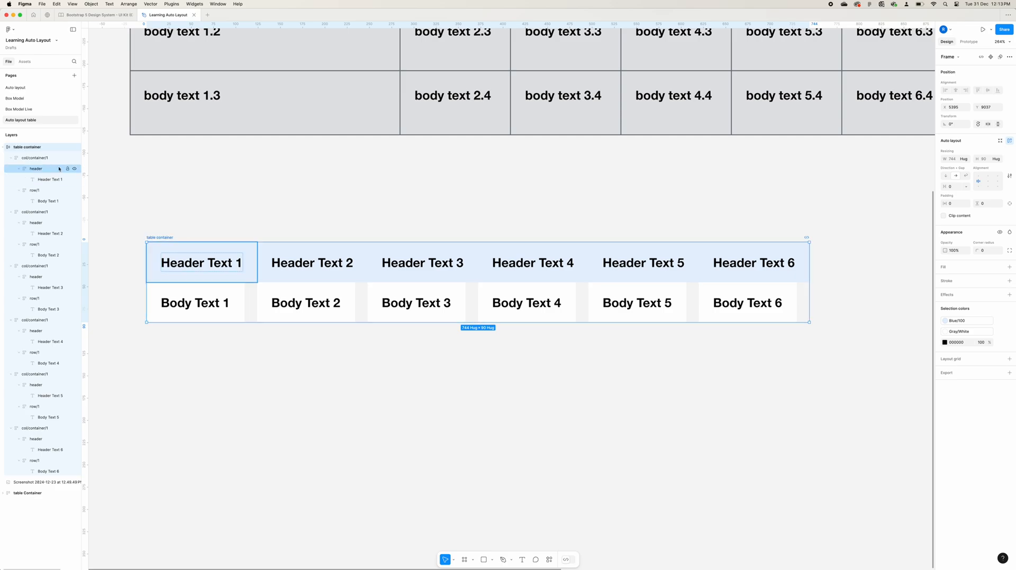
pyautogui.click(44, 158)
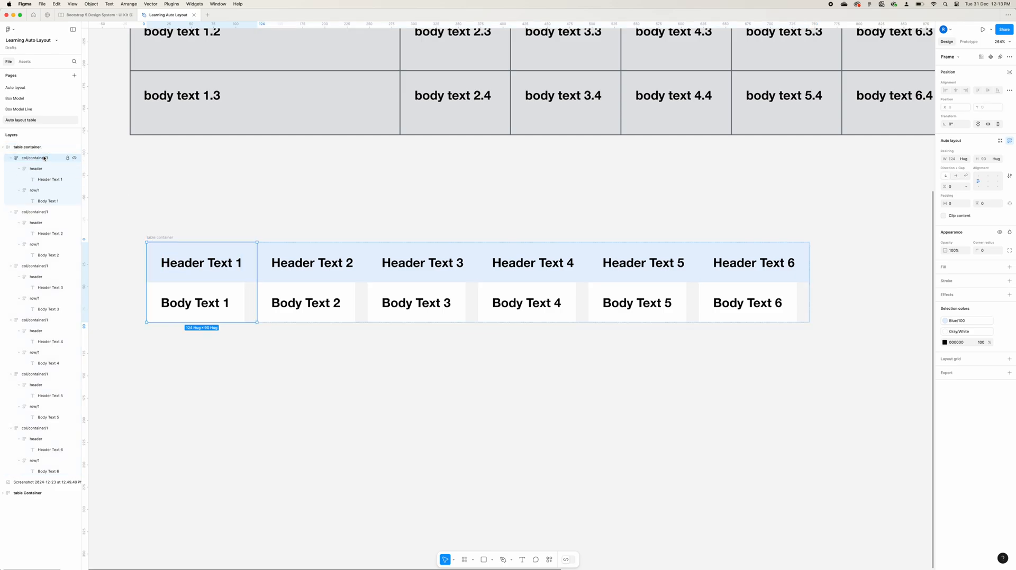
pyautogui.click(11, 158)
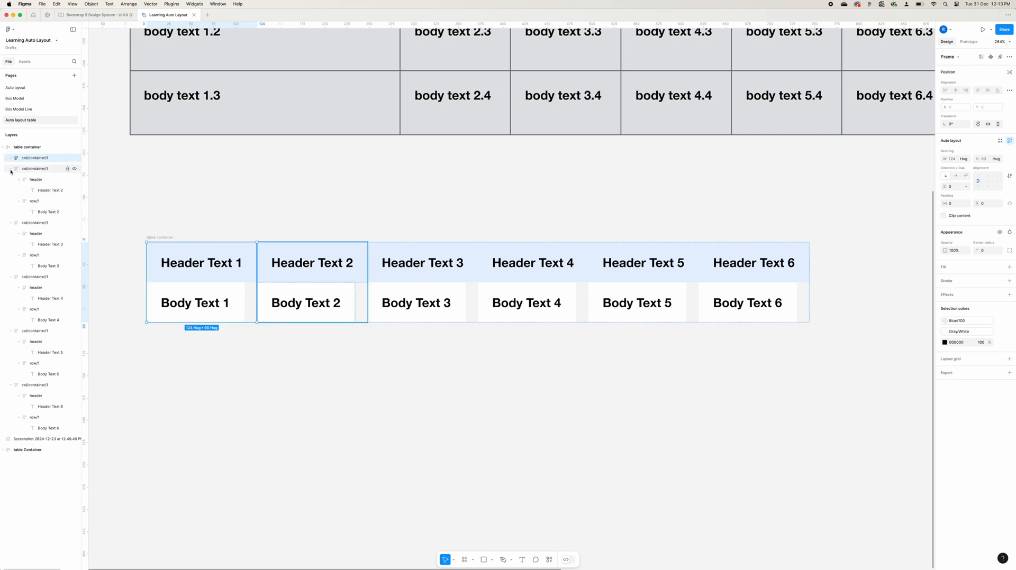
pyautogui.click(11, 168)
pyautogui.click(11, 179)
pyautogui.click(11, 190)
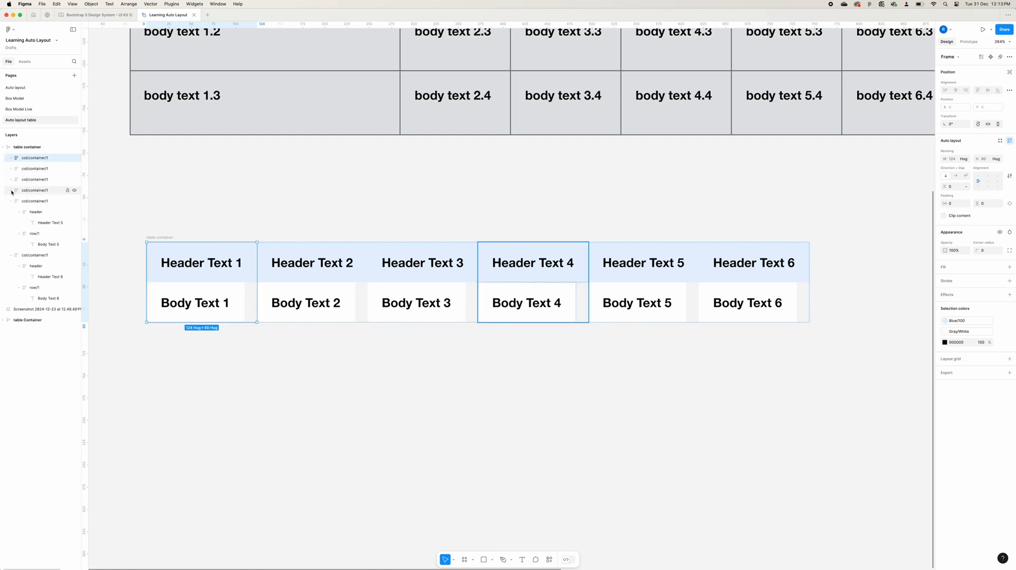
pyautogui.click(11, 201)
pyautogui.click(11, 212)
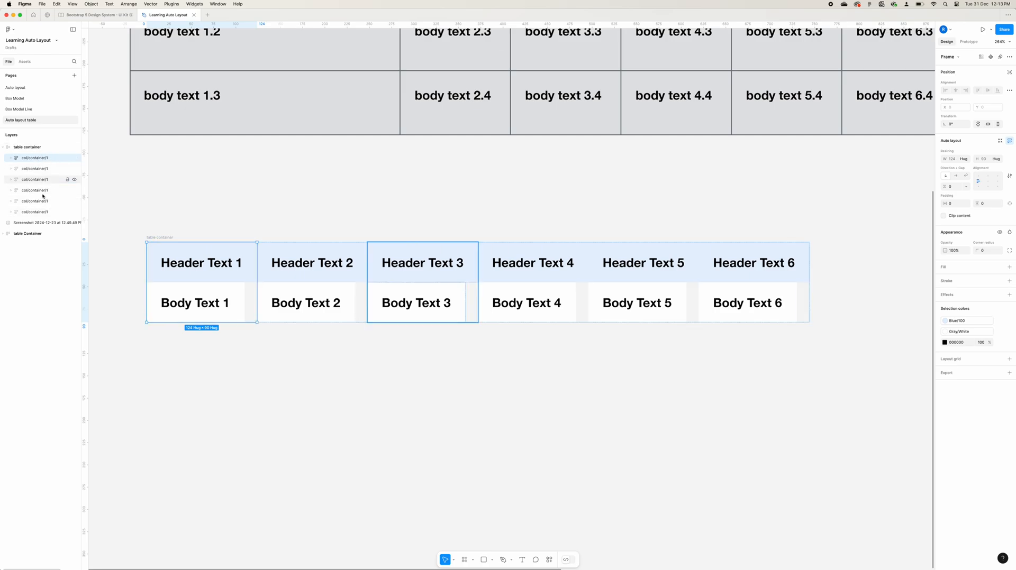
# Step: Batch rename the six column containers with ascending numbers, from col/container/1 to col/container/6
pyautogui.keyDown('shift'); pyautogui.click(44, 212); pyautogui.keyUp('shift')
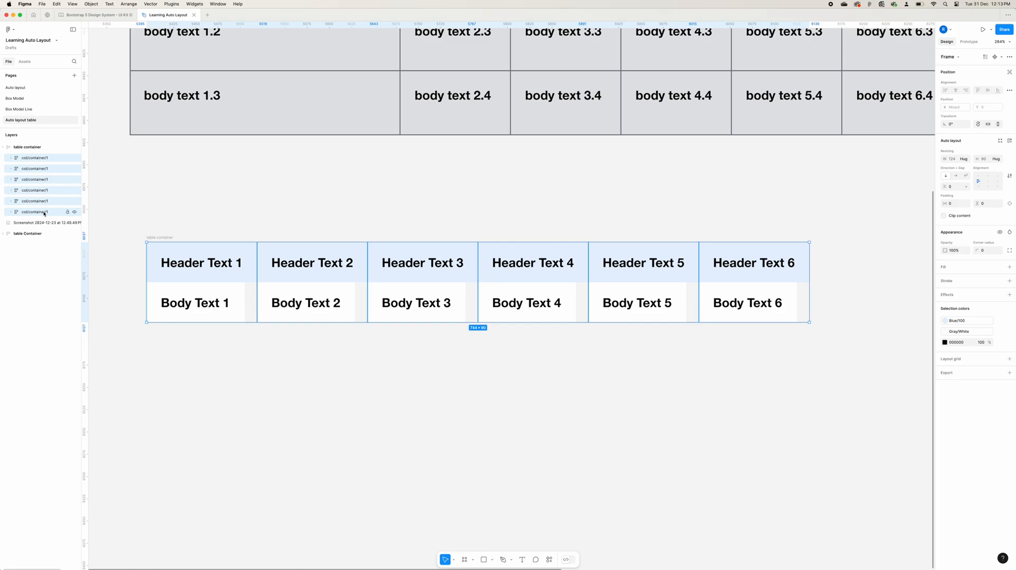
pyautogui.press('super+r')
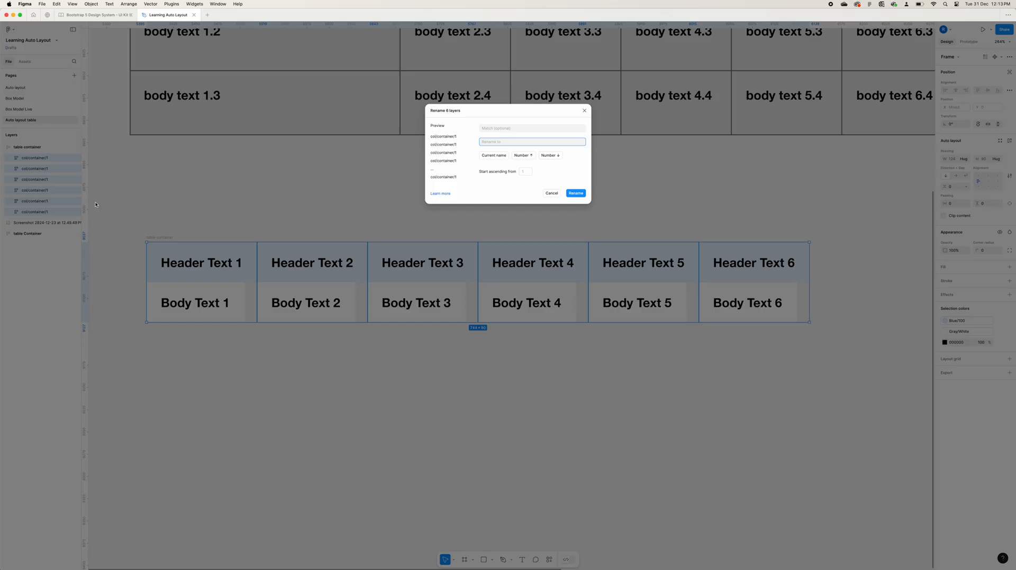
pyautogui.moveTo(459, 137); pyautogui.dragTo(428, 138)
pyautogui.press('super+c')
pyautogui.click(512, 130)
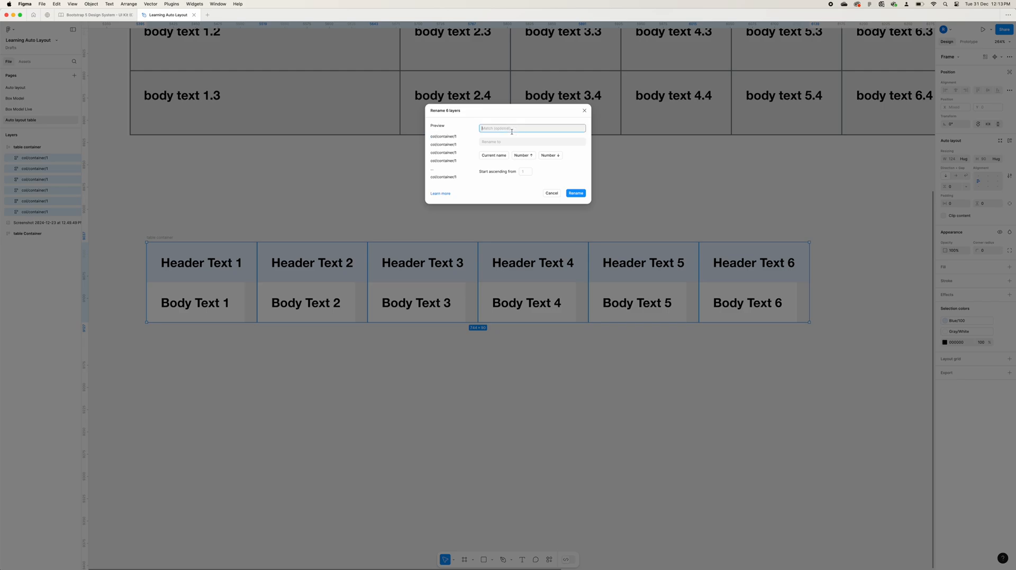
pyautogui.press('super+v')
pyautogui.click(510, 142)
pyautogui.press('super+v')
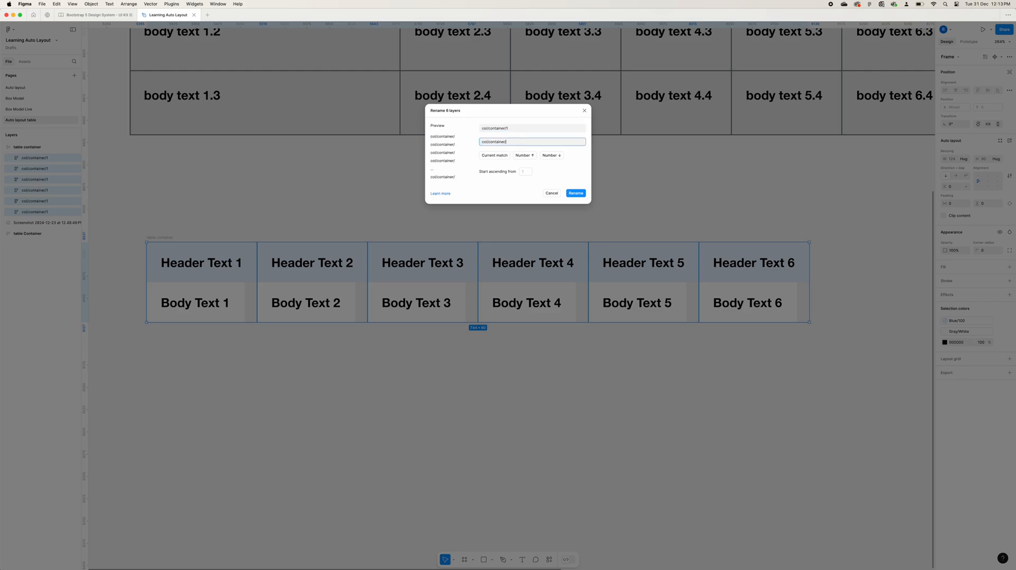
pyautogui.write('$n')
pyautogui.press('Return')
# Step: Set the horizontal resizing of the first column container, col/container/1, to Fill container
pyautogui.click(32, 157)
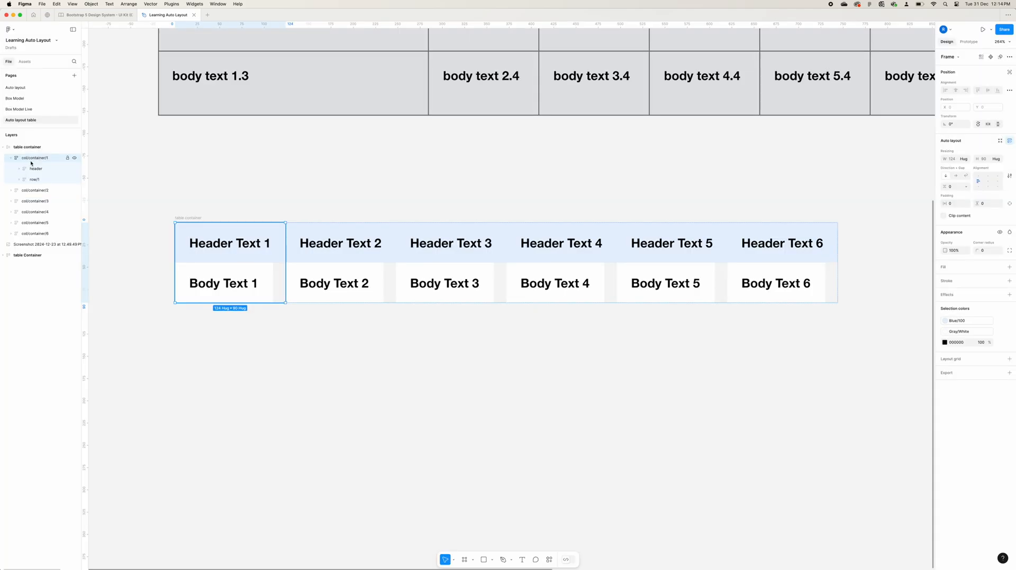
pyautogui.click(36, 168)
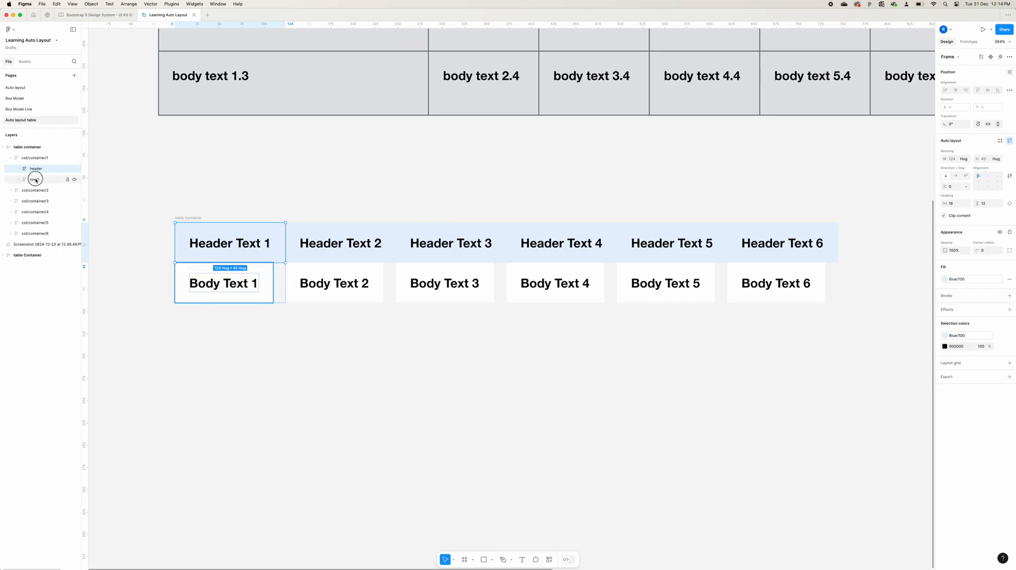
pyautogui.click(63, 178)
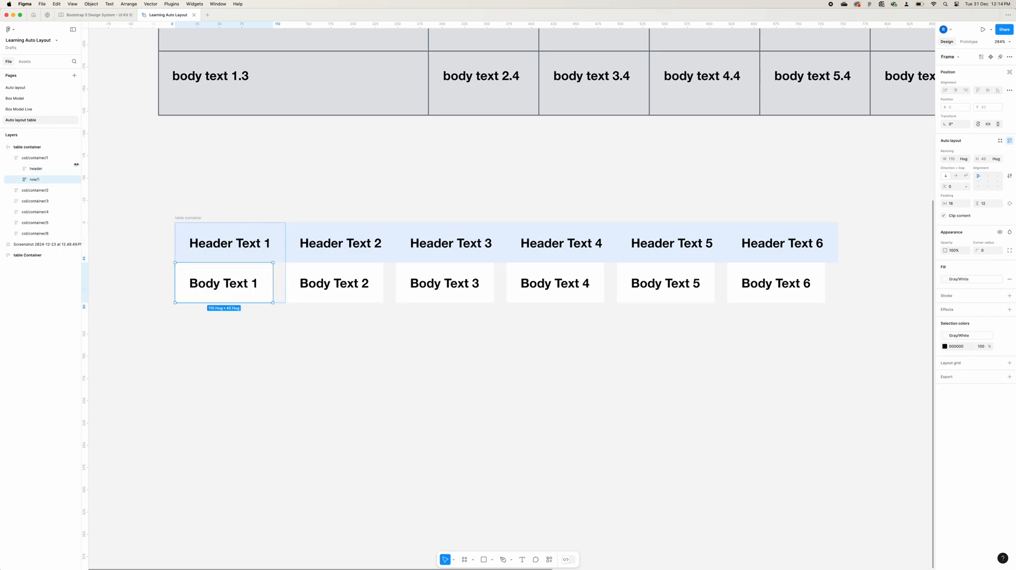
pyautogui.click(48, 158)
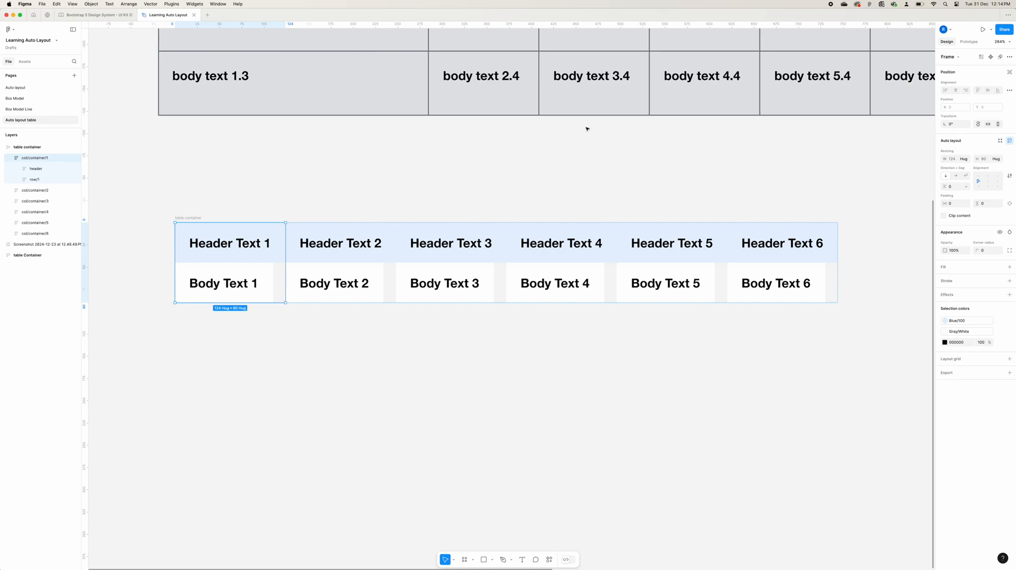
pyautogui.click(967, 159)
pyautogui.click(971, 170)
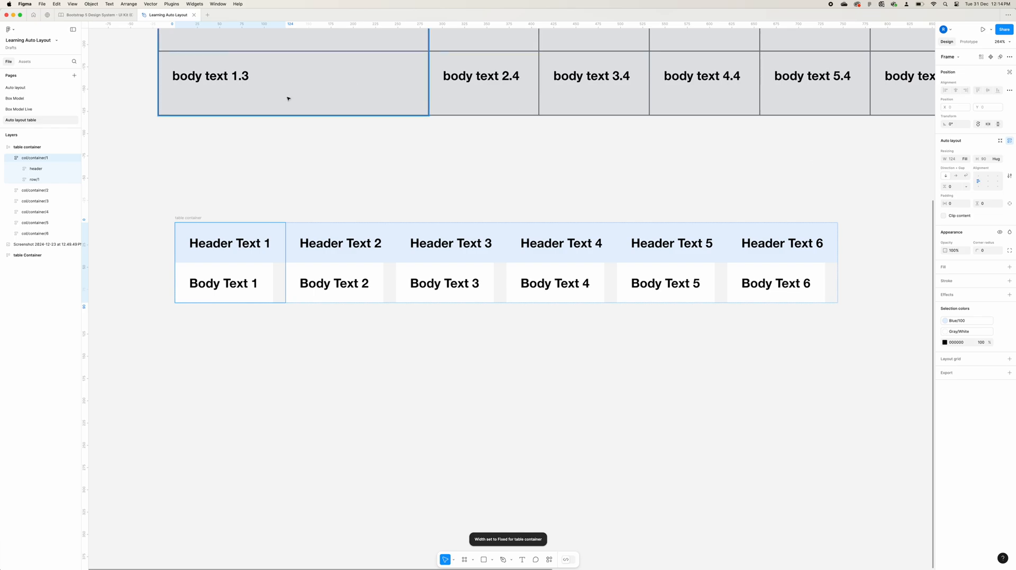
# Step: Set the widths of the header and row/1 frames inside the first column container to Fill container
pyautogui.click(34, 169)
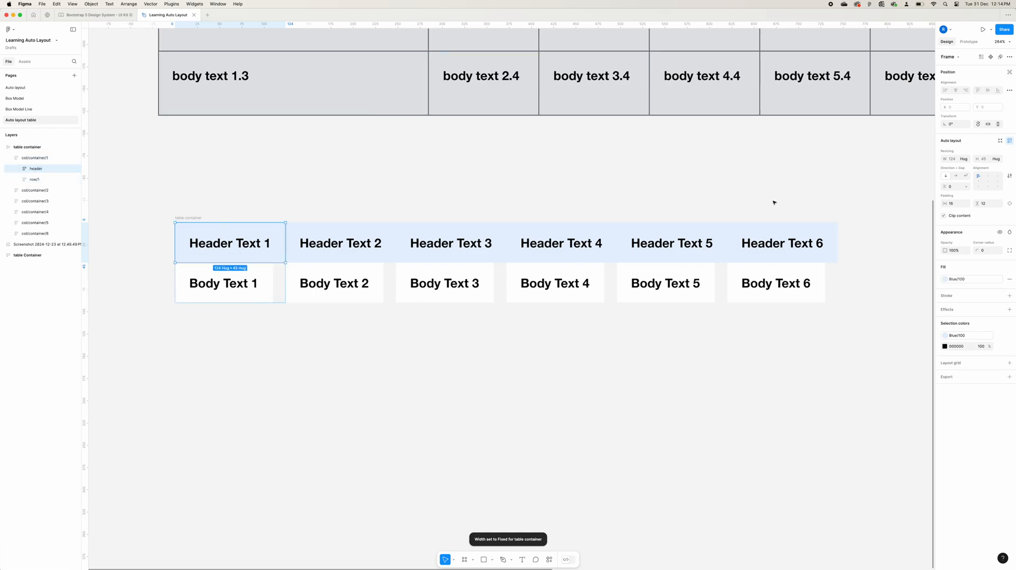
pyautogui.click(964, 159)
pyautogui.click(966, 167)
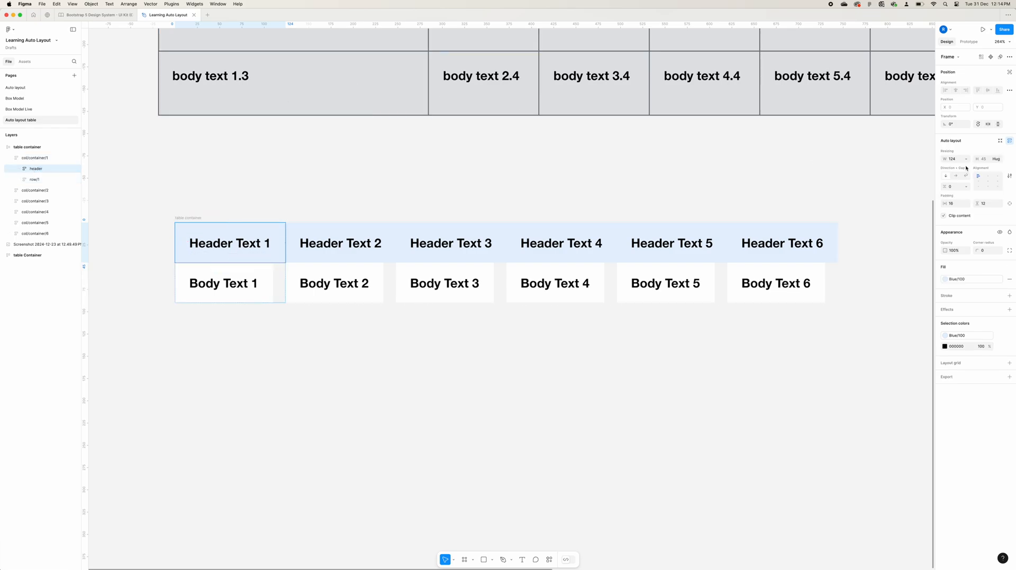
pyautogui.click(34, 180)
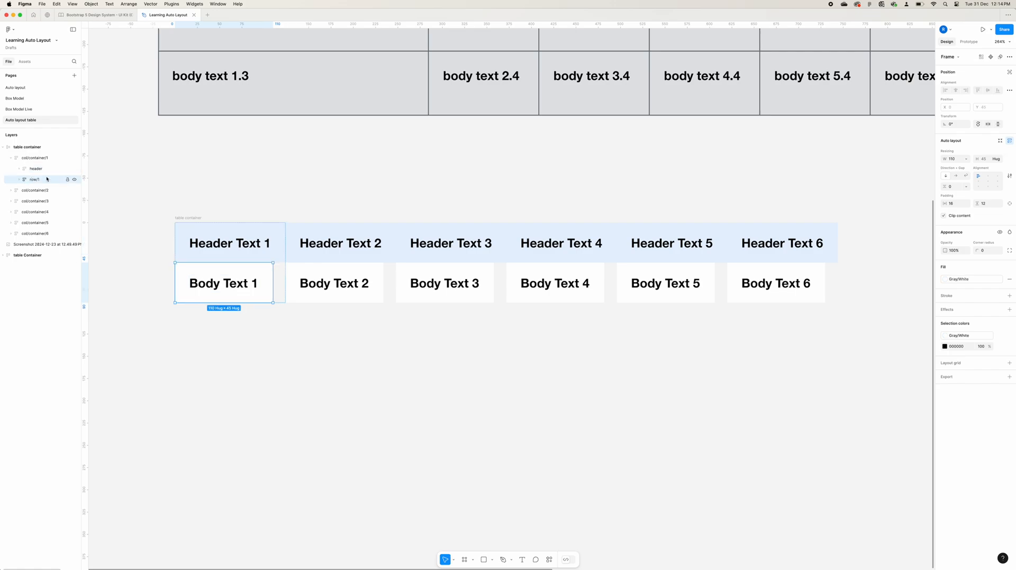
pyautogui.click(964, 159)
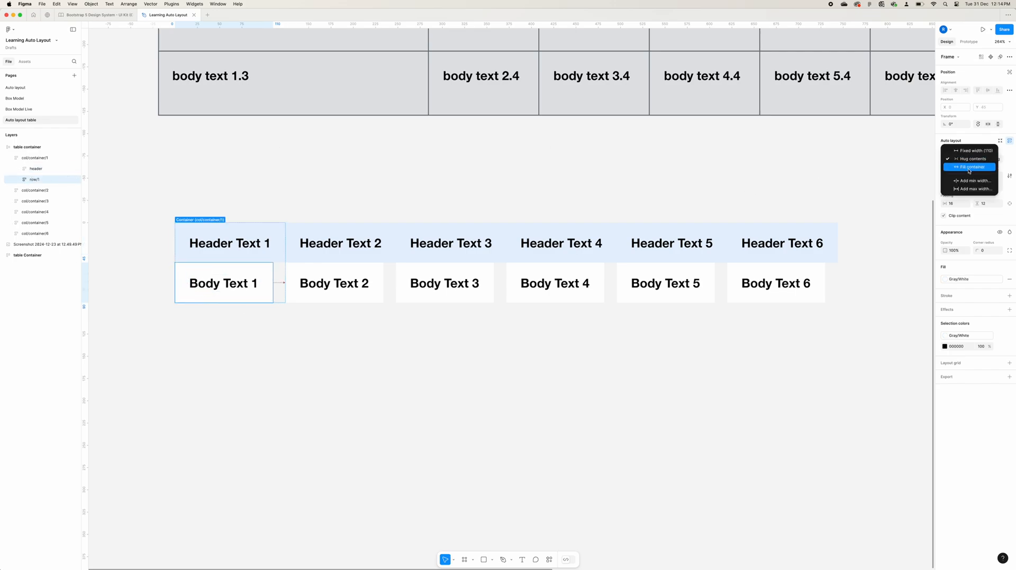
pyautogui.click(968, 168)
pyautogui.click(567, 384)
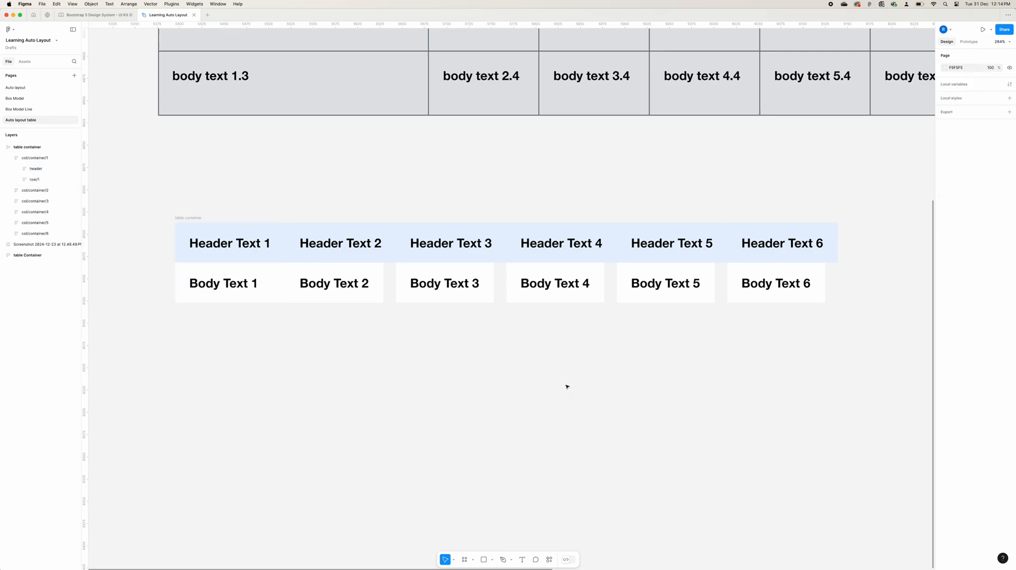
# Step: Try a width of 160 on the first column container and check how its header and row/1 frames resize
pyautogui.hscroll(-2, 255, 264)
pyautogui.scroll(5, 255, 264)
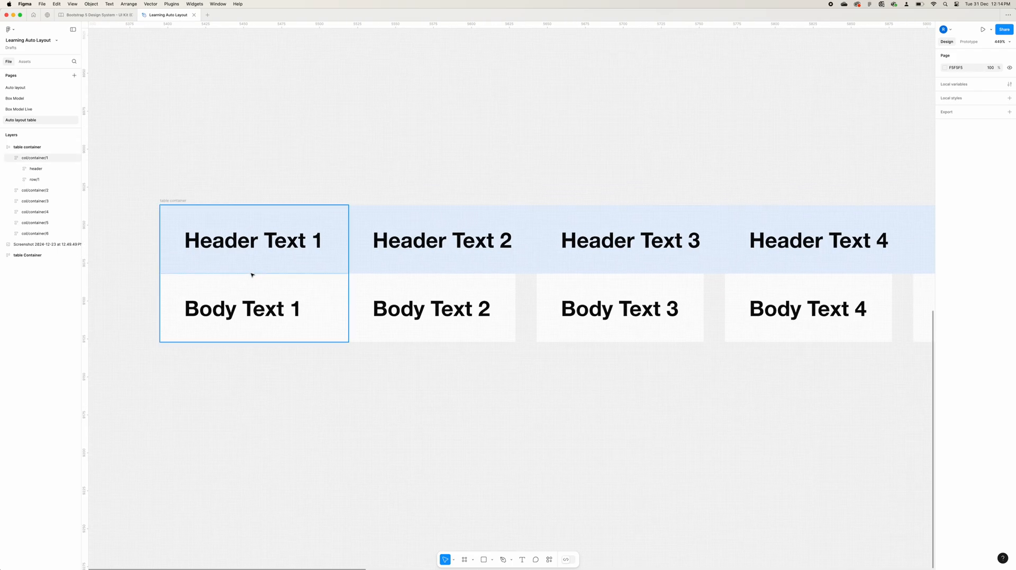
pyautogui.click(35, 180)
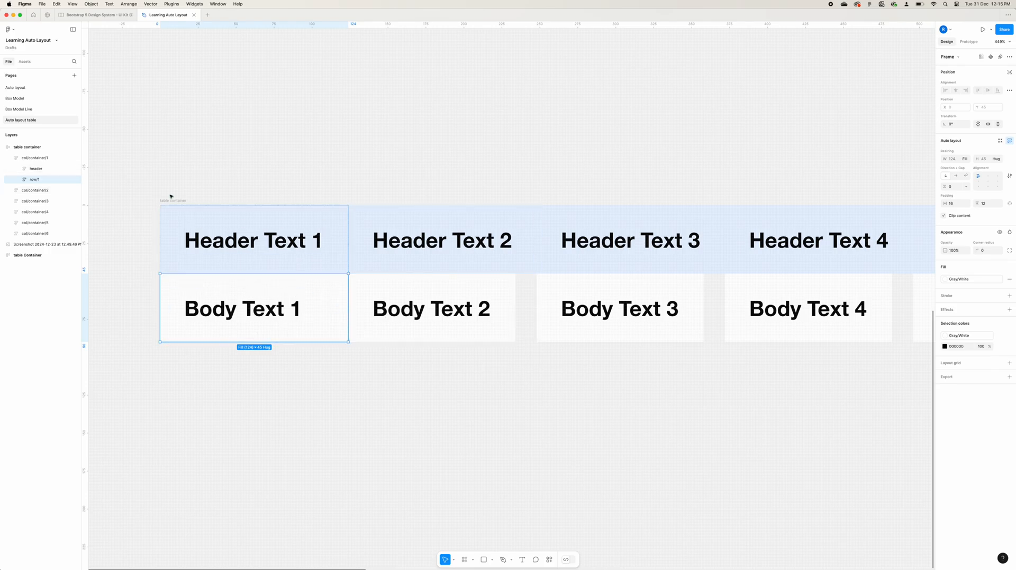
pyautogui.click(32, 160)
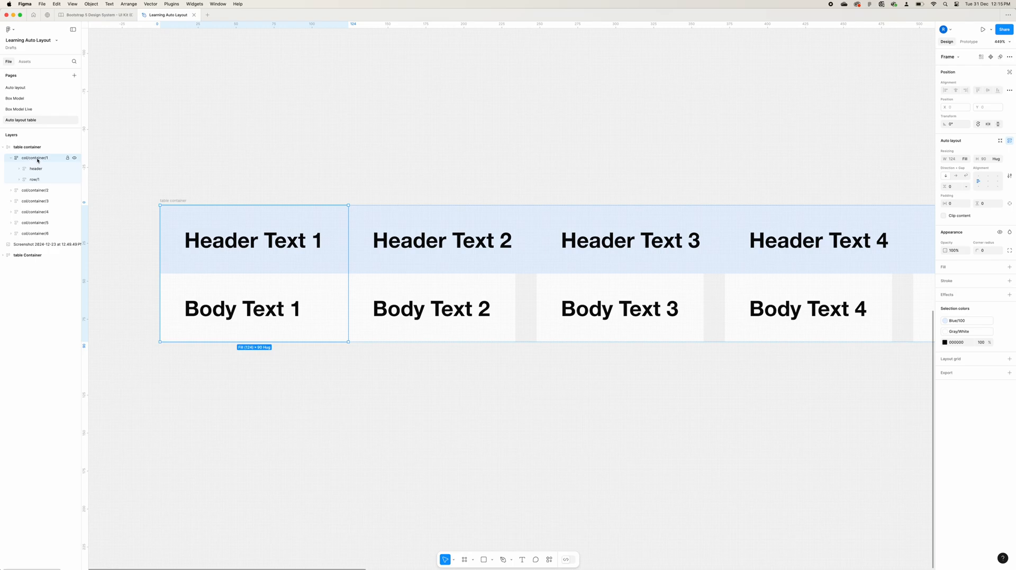
pyautogui.click(953, 160)
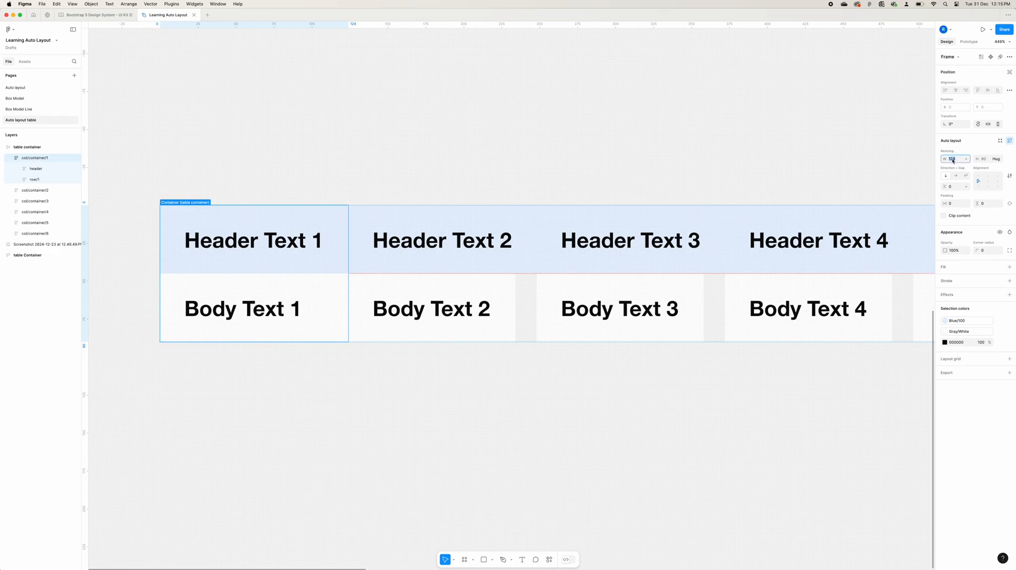
pyautogui.write('160')
pyautogui.click(36, 180)
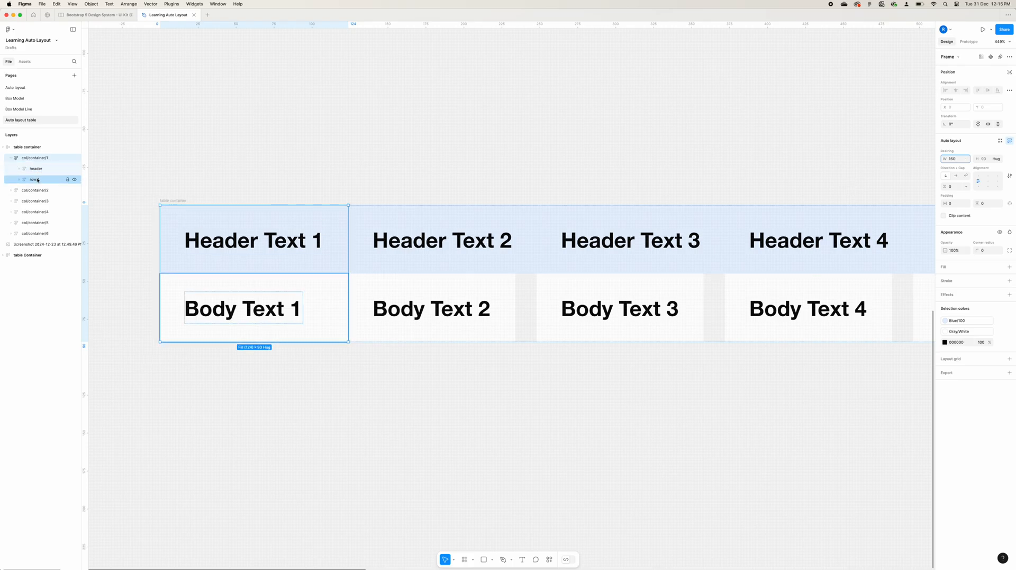
pyautogui.press('Return')
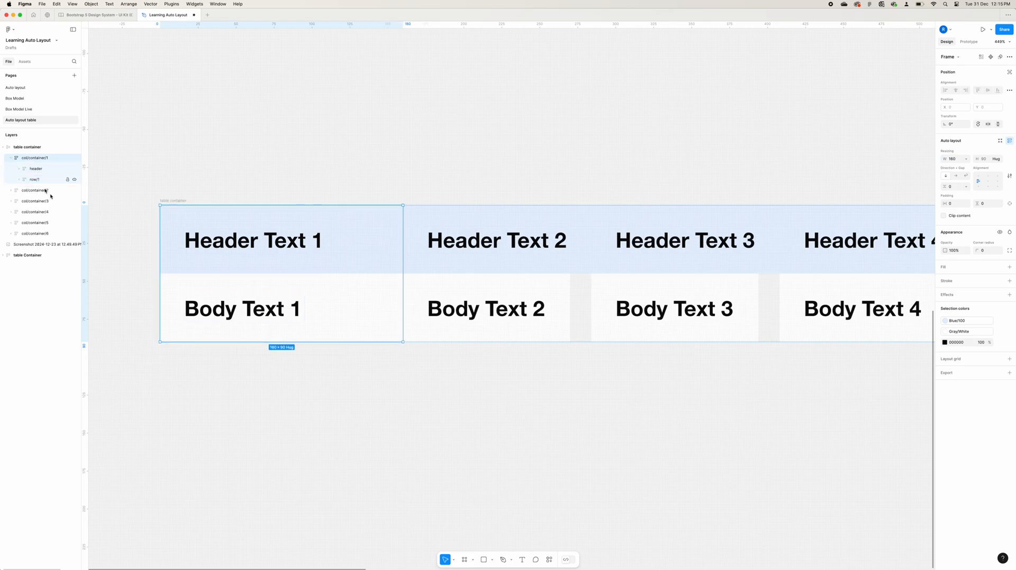
pyautogui.click(35, 168)
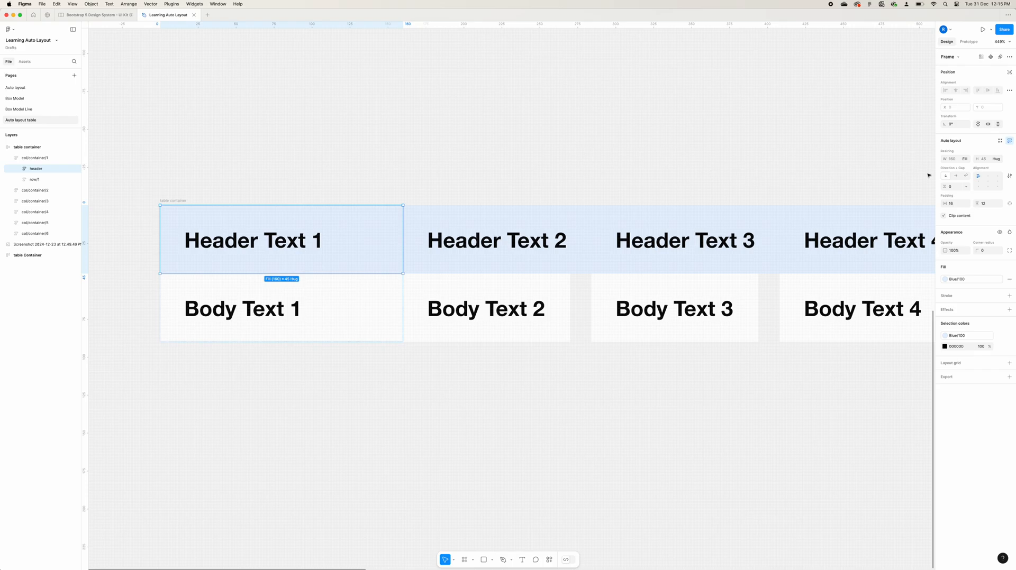
pyautogui.click(34, 180)
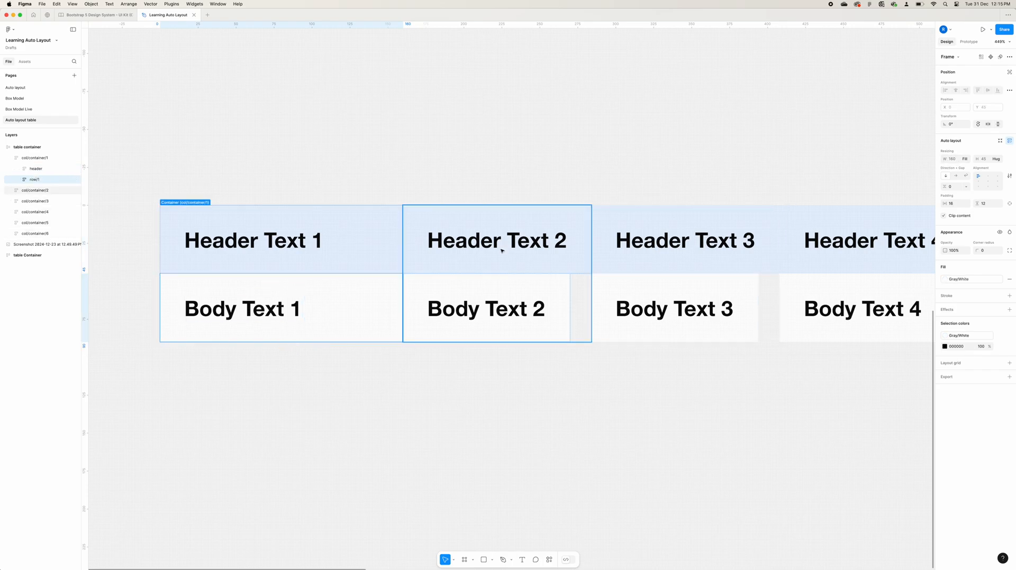
# Step: Undo the trial width change on the first column container
pyautogui.click(311, 170)
pyautogui.press('super+z')
pyautogui.press('super+z')
pyautogui.press('super+z')
pyautogui.press('super+z')
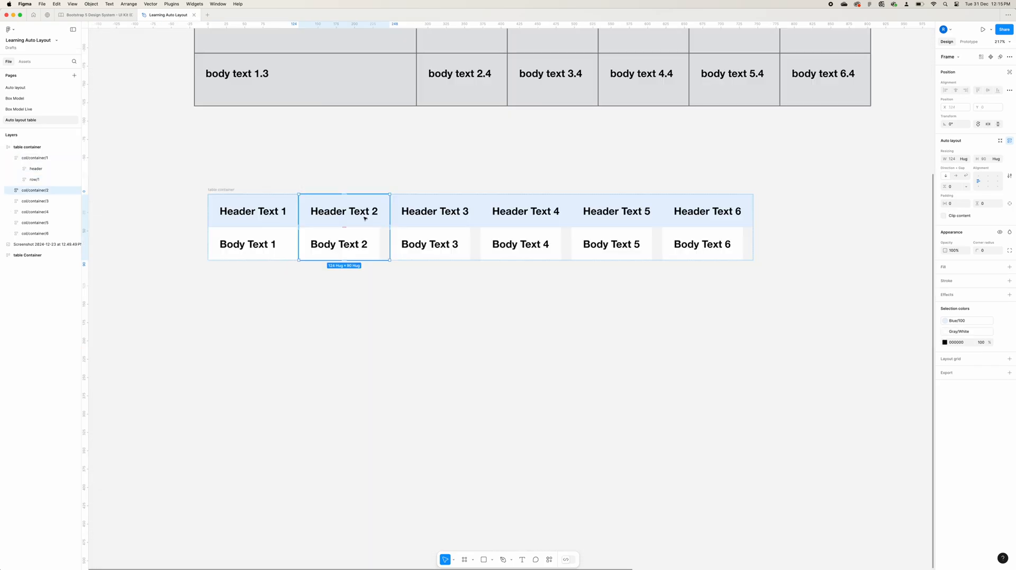
# Step: Set the header and row/1 frames in the second and third columns to Fill container width
pyautogui.press('Return')
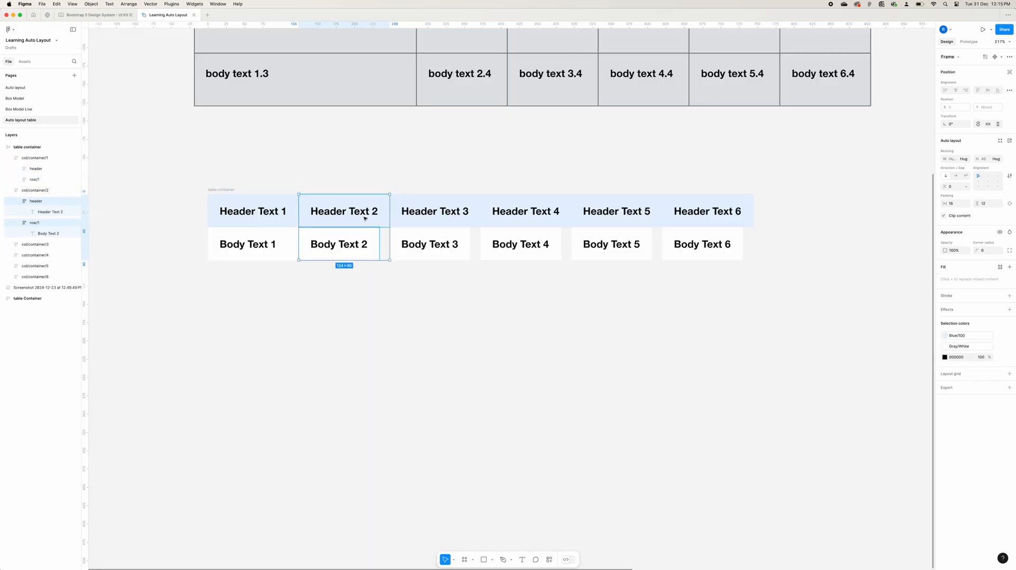
pyautogui.click(965, 159)
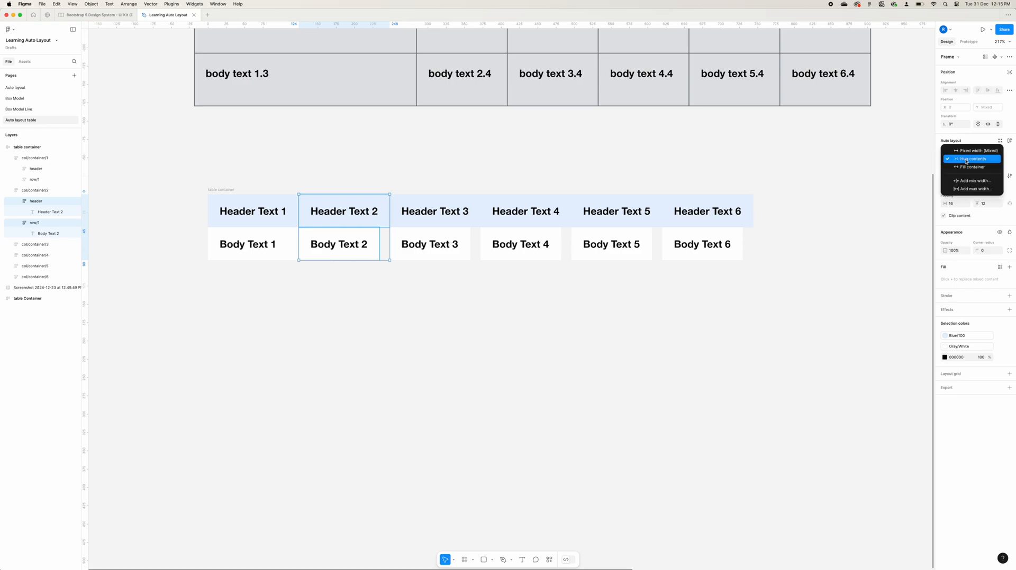
pyautogui.click(966, 159)
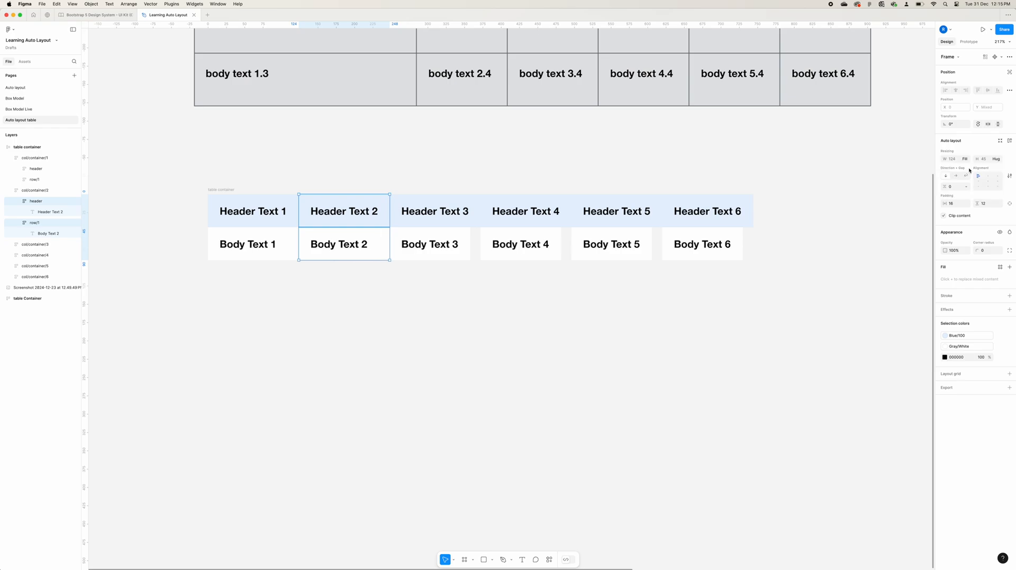
pyautogui.click(429, 221)
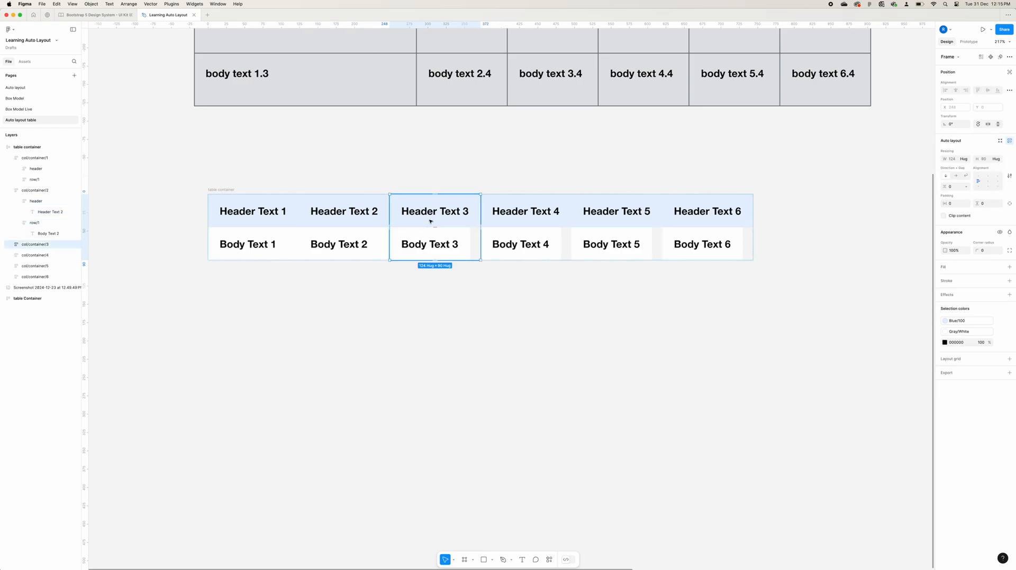
pyautogui.press('Return')
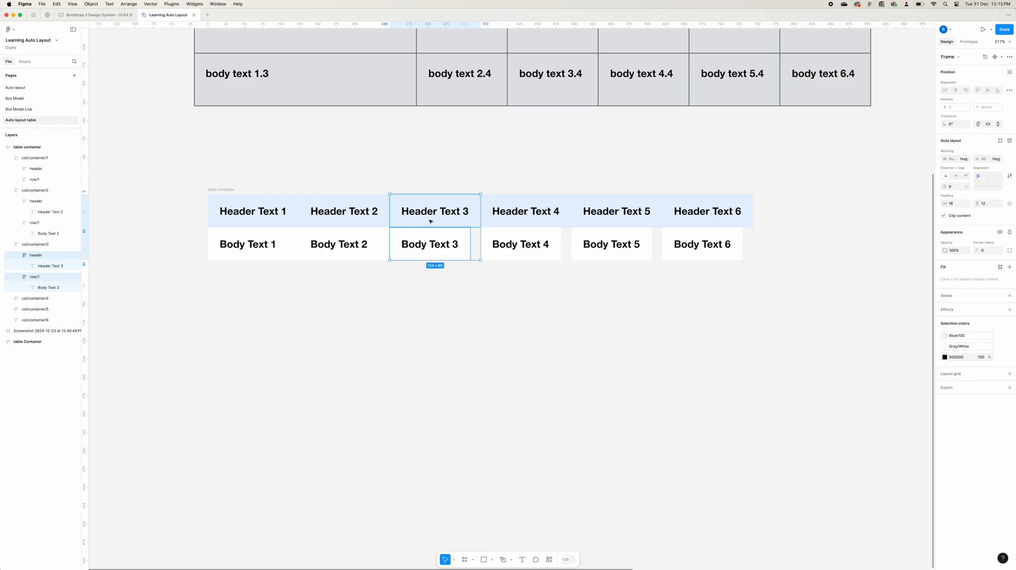
pyautogui.click(967, 161)
pyautogui.click(968, 167)
# Step: Set the header and row/1 frames in the fourth and fifth columns to Fill container width
pyautogui.click(508, 244)
pyautogui.press('Return')
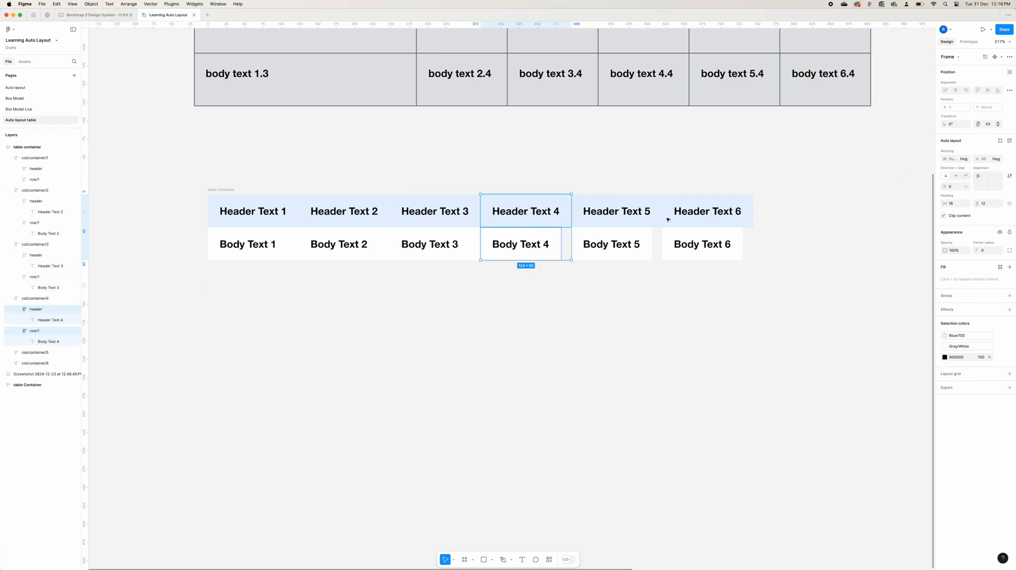
pyautogui.click(965, 159)
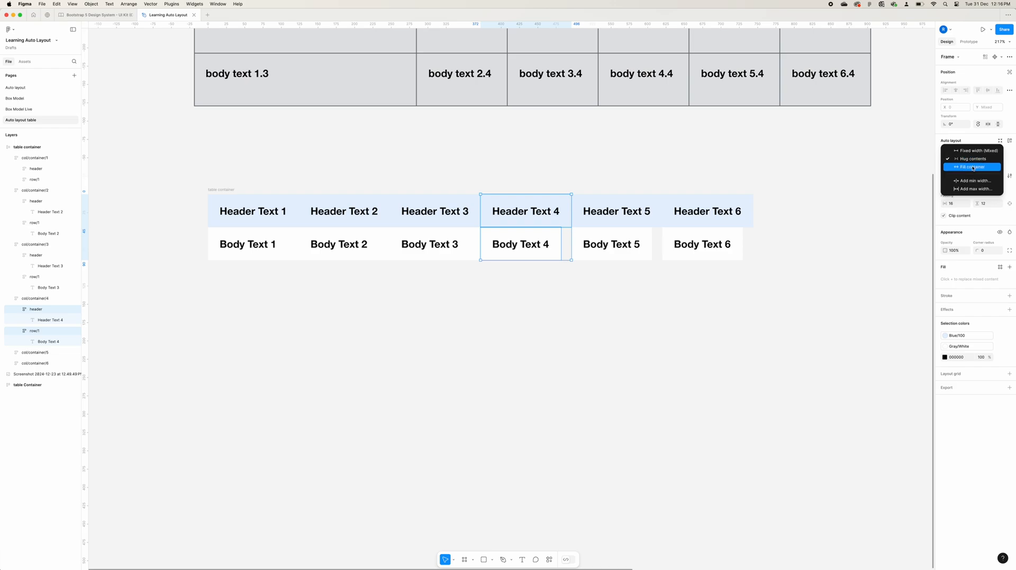
pyautogui.click(972, 167)
pyautogui.click(611, 224)
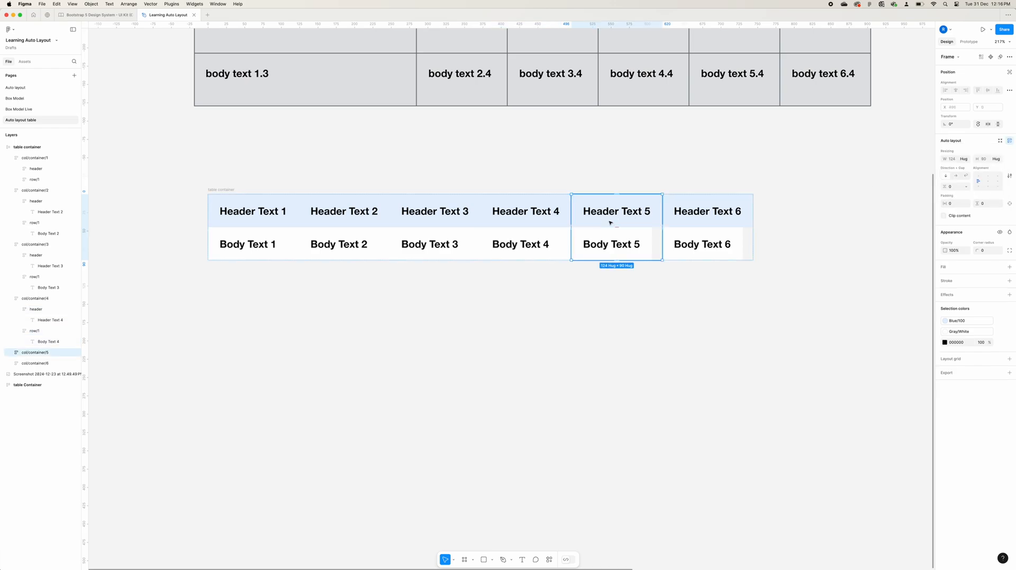
pyautogui.press('Return')
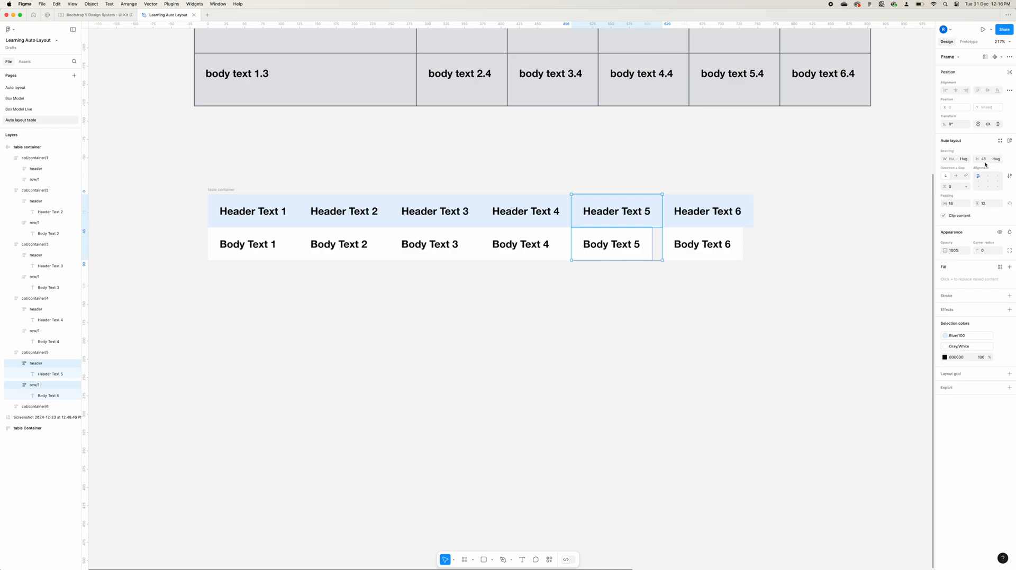
pyautogui.click(963, 159)
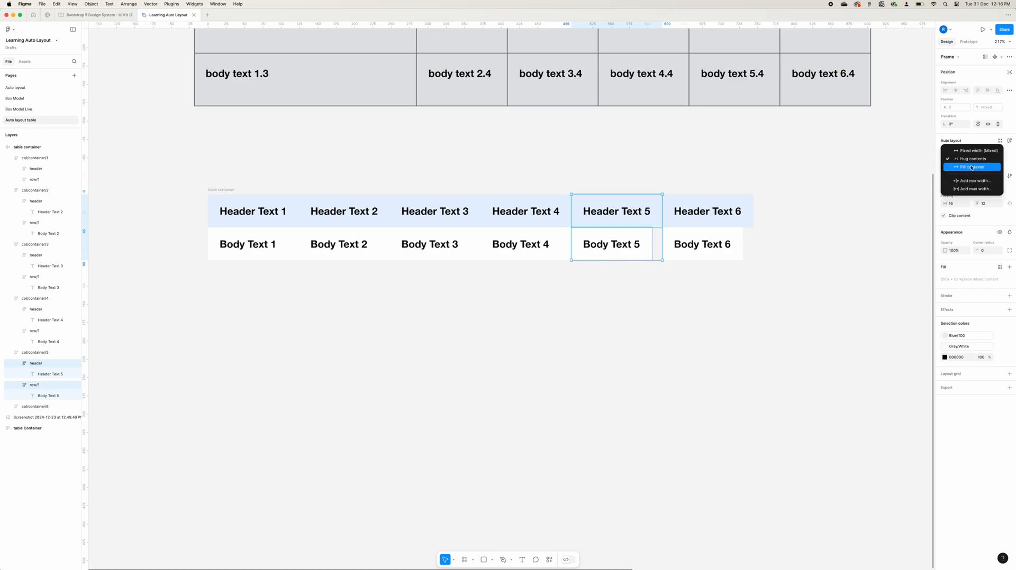
pyautogui.click(971, 167)
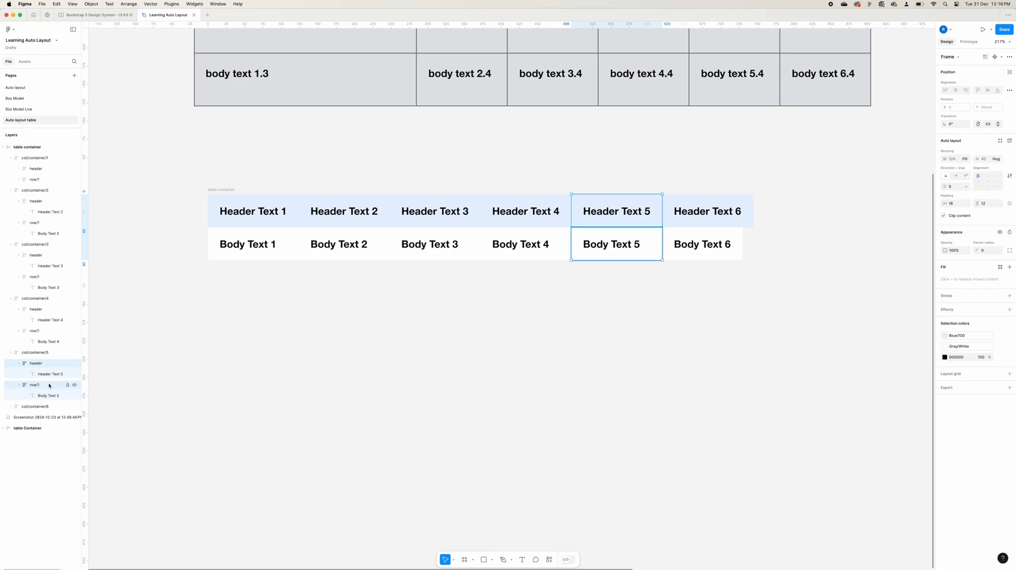
# Step: Set the header and row/1 frames in the sixth column to Fill container width
pyautogui.click(702, 233)
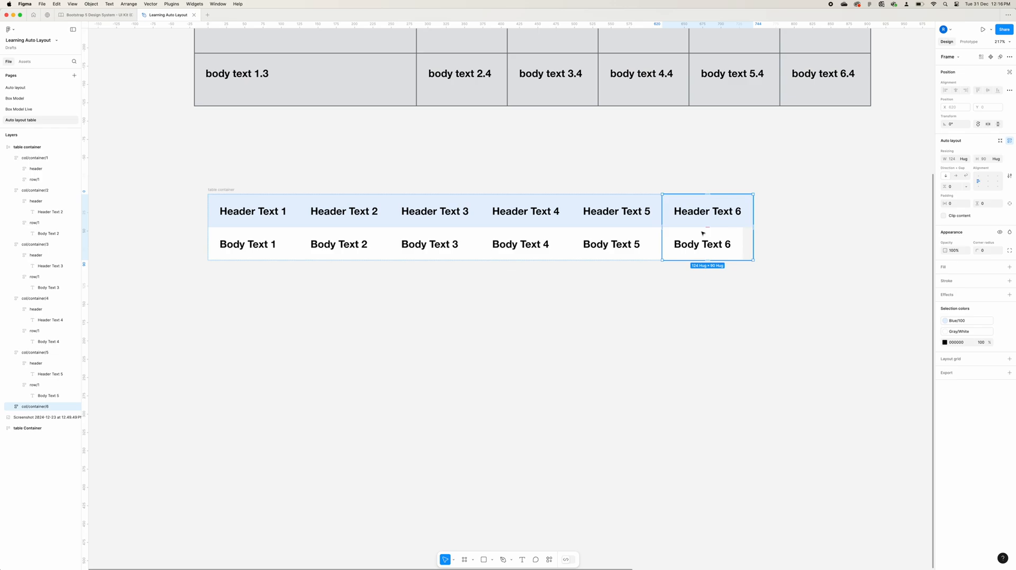
pyautogui.press('Return')
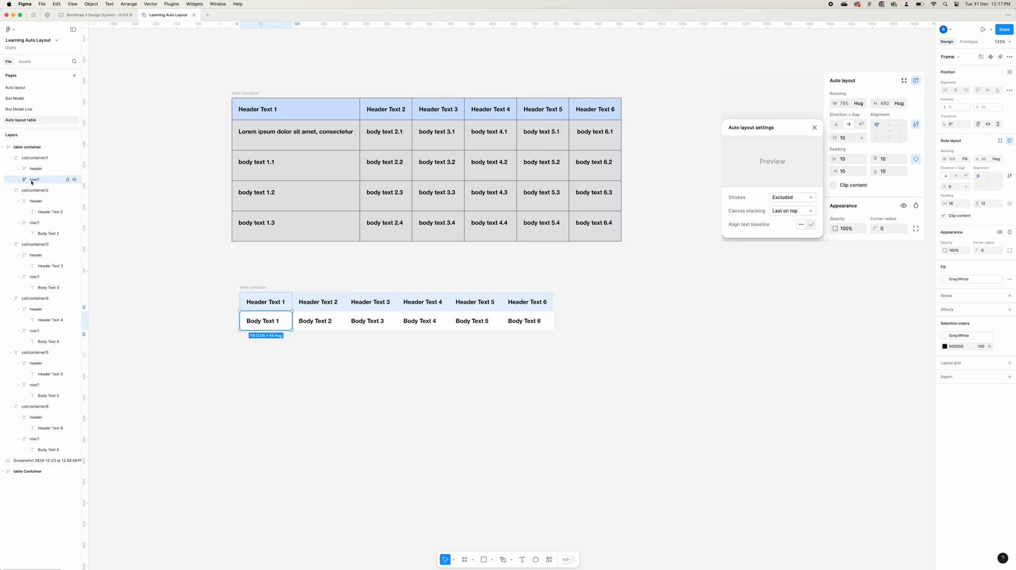
# Step: Duplicate the row/1 frame in the first column four times and renumber the copies Body Text 2 to Body Text 5
pyautogui.press('super+d')
pyautogui.press('super+d')
pyautogui.press('super+d')
pyautogui.press('super+d')
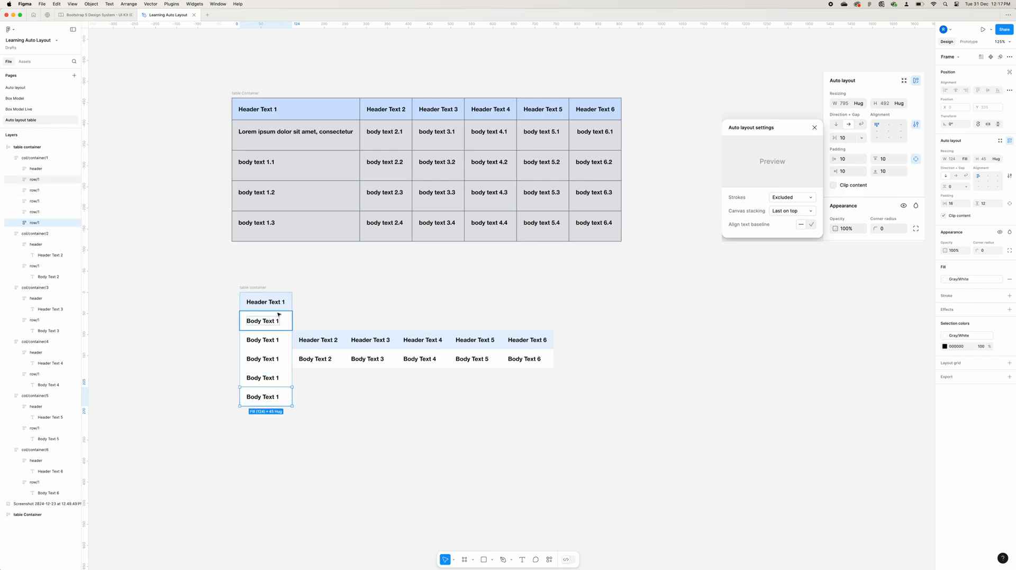
pyautogui.doubleClick(278, 340)
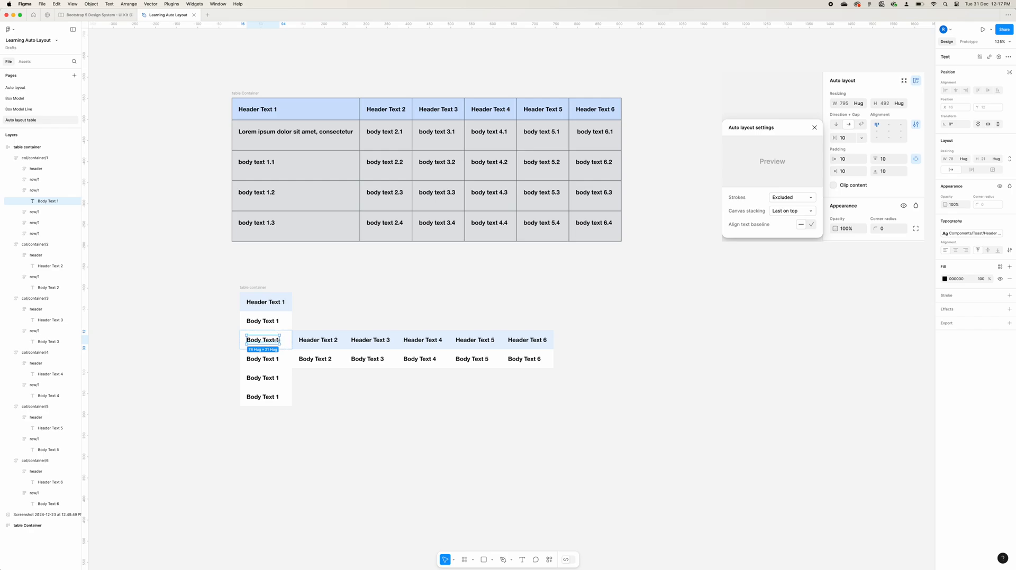
pyautogui.doubleClick(275, 340)
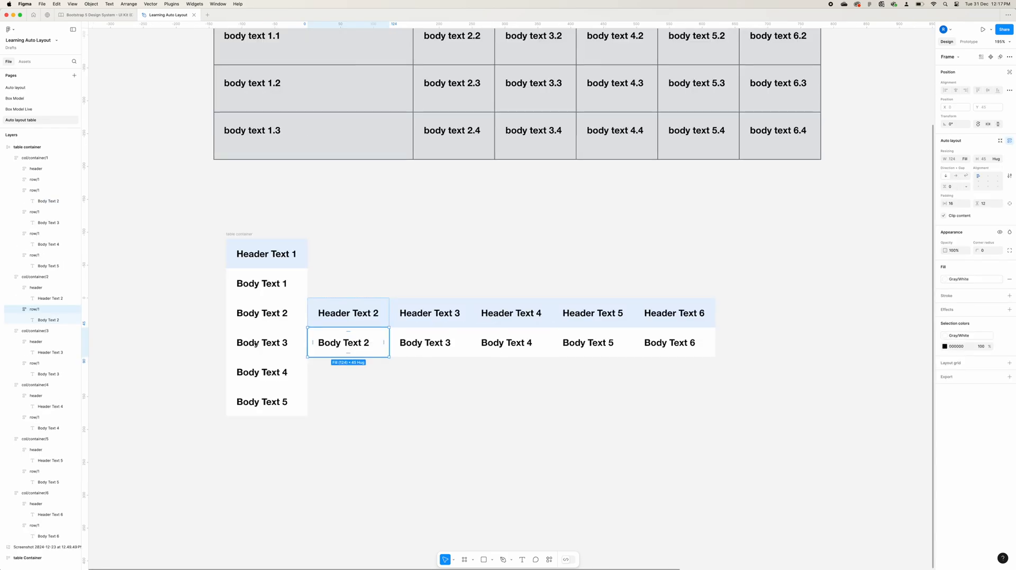
# Step: Duplicate the row/1 frame in the second column four times
pyautogui.click(18, 310)
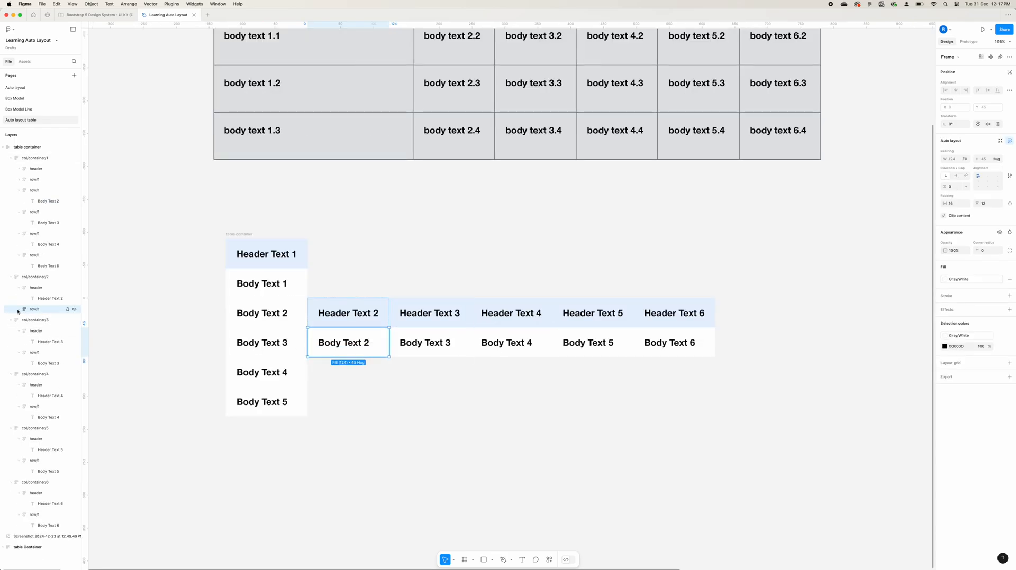
pyautogui.hotkey('ctrl', 'd')
pyautogui.hotkey('ctrl', 'd')
pyautogui.hotkey('ctrl', 'd')
pyautogui.hotkey('ctrl', 'd')
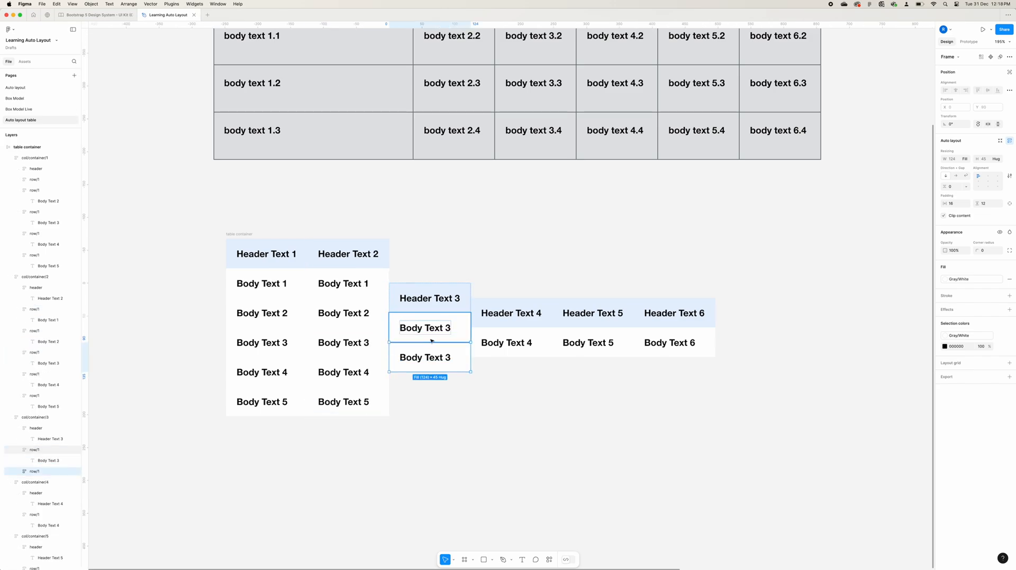
# Step: Duplicate the body row in the third column three more times to fill out five body rows
pyautogui.hotkey('ctrl', 'd')
pyautogui.hotkey('ctrl', 'd')
pyautogui.hotkey('ctrl', 'd')
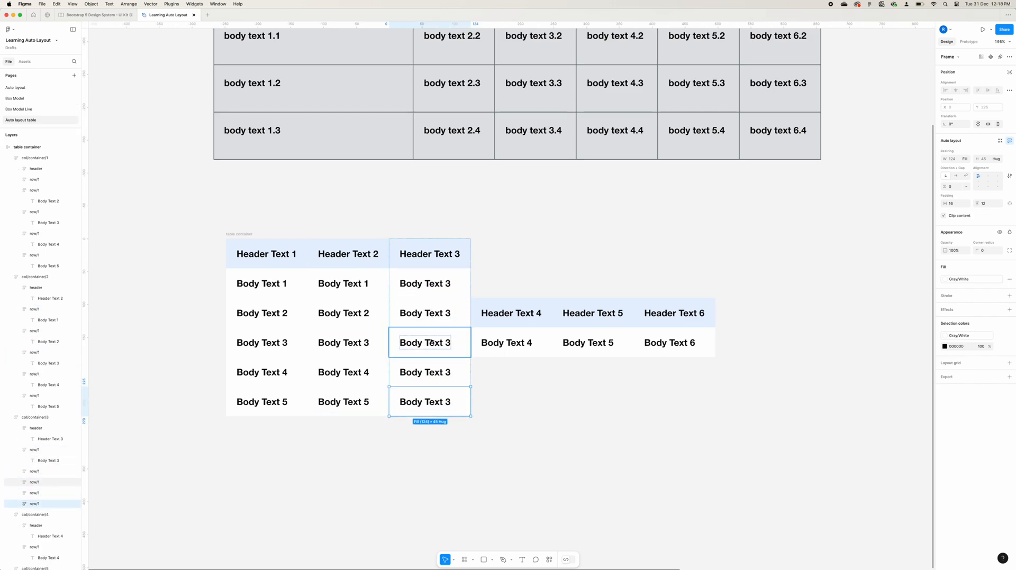
# Step: Duplicate the row/1 frame in the fourth column four times
pyautogui.click(486, 337)
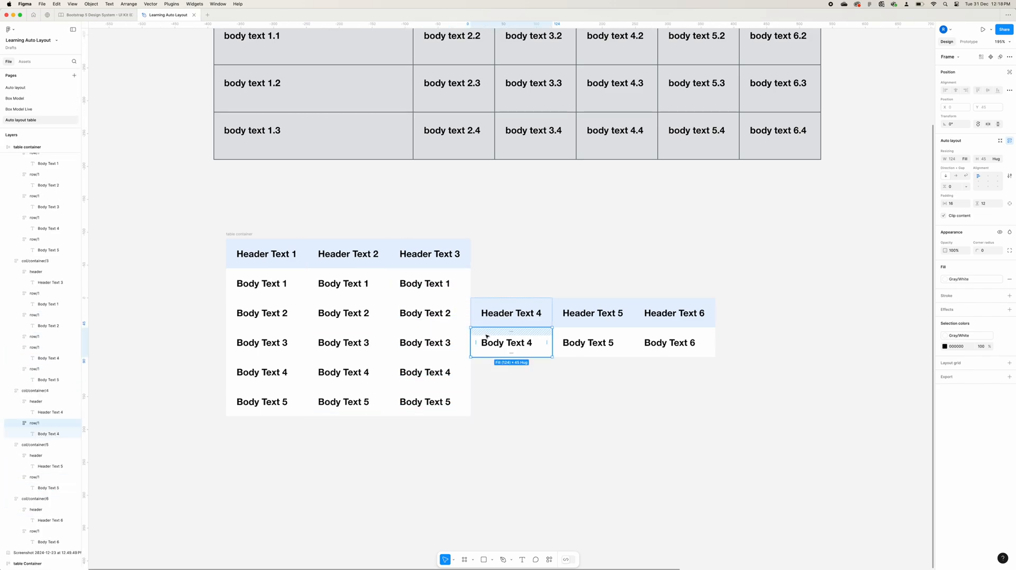
pyautogui.hotkey('ctrl', 'd')
pyautogui.hotkey('ctrl', 'd')
pyautogui.hotkey('ctrl', 'd')
pyautogui.hotkey('ctrl', 'd')
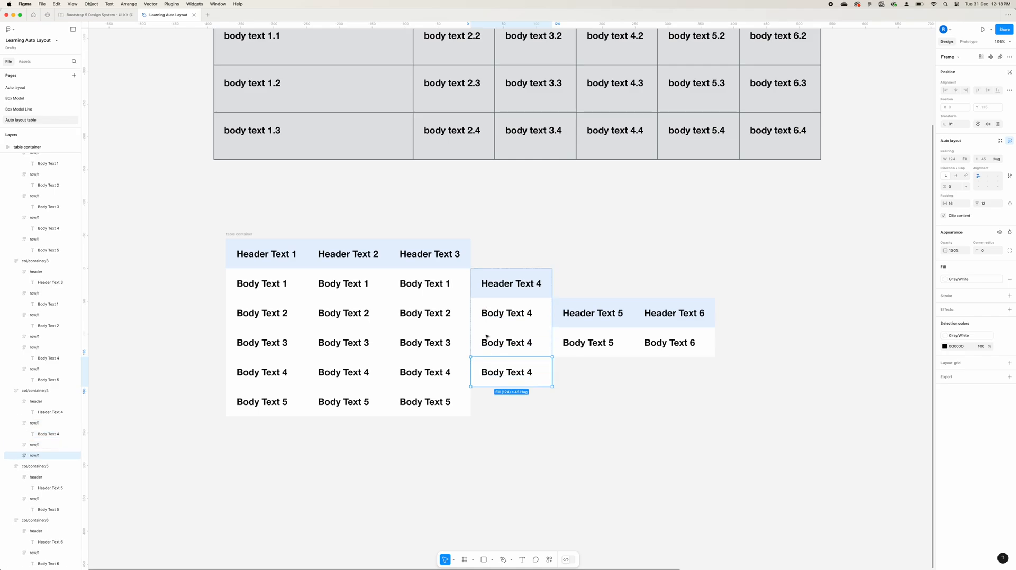
# Step: Duplicate the row/1 frame in the fifth column four times
pyautogui.click(592, 348)
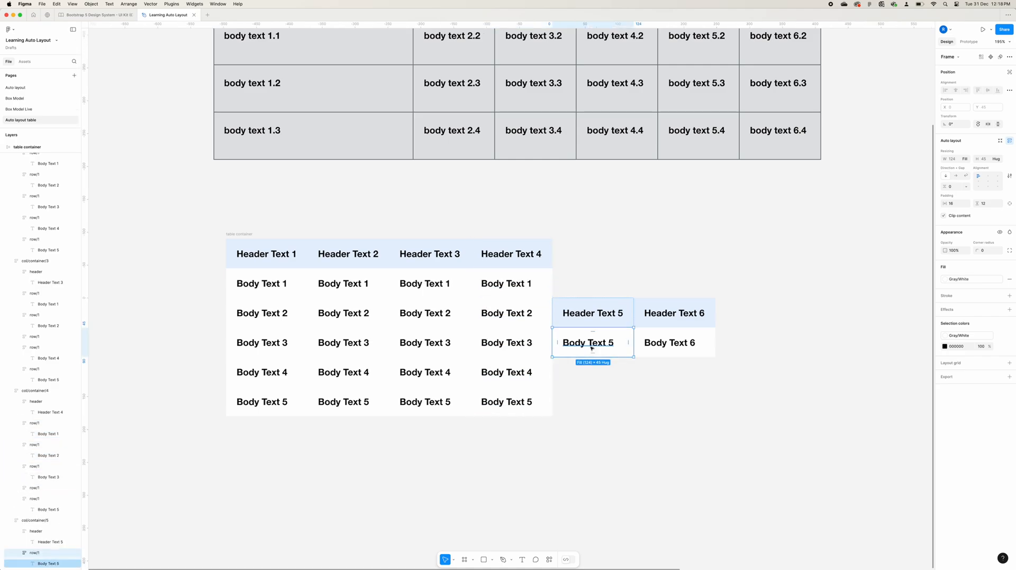
pyautogui.hotkey('ctrl', 'd')
pyautogui.hotkey('ctrl', 'd')
pyautogui.hotkey('ctrl', 'd')
pyautogui.hotkey('ctrl', 'd')
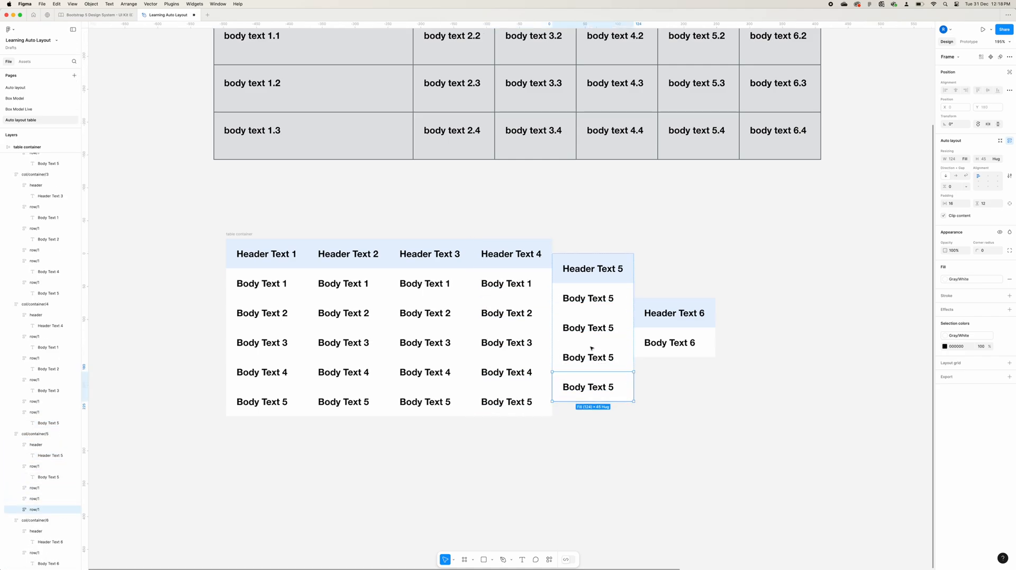
# Step: Duplicate the row/1 frame in the sixth column four times
pyautogui.click(699, 347)
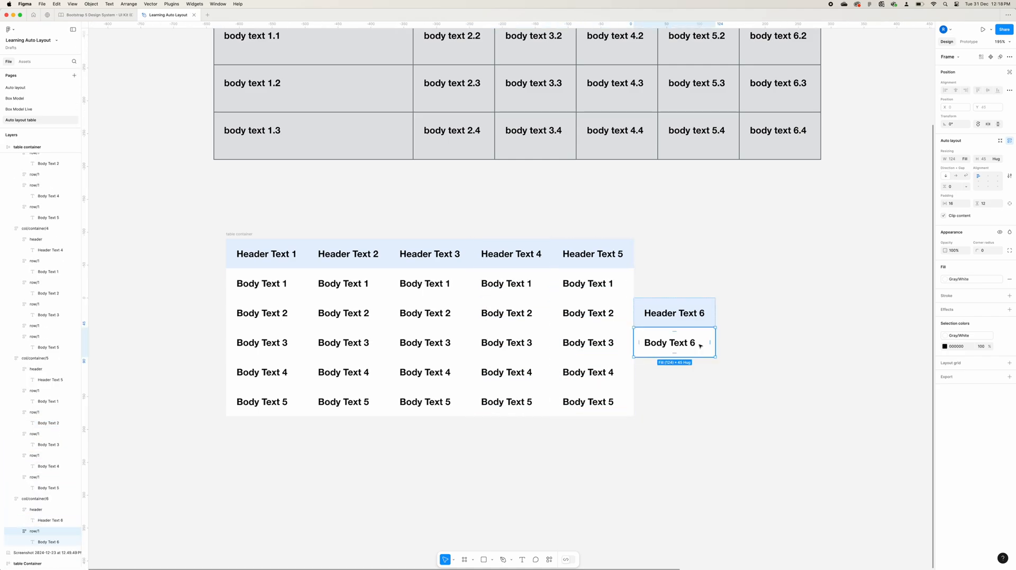
pyautogui.hotkey('ctrl', 'd')
pyautogui.hotkey('ctrl', 'd')
pyautogui.hotkey('ctrl', 'd')
pyautogui.hotkey('ctrl', 'd')
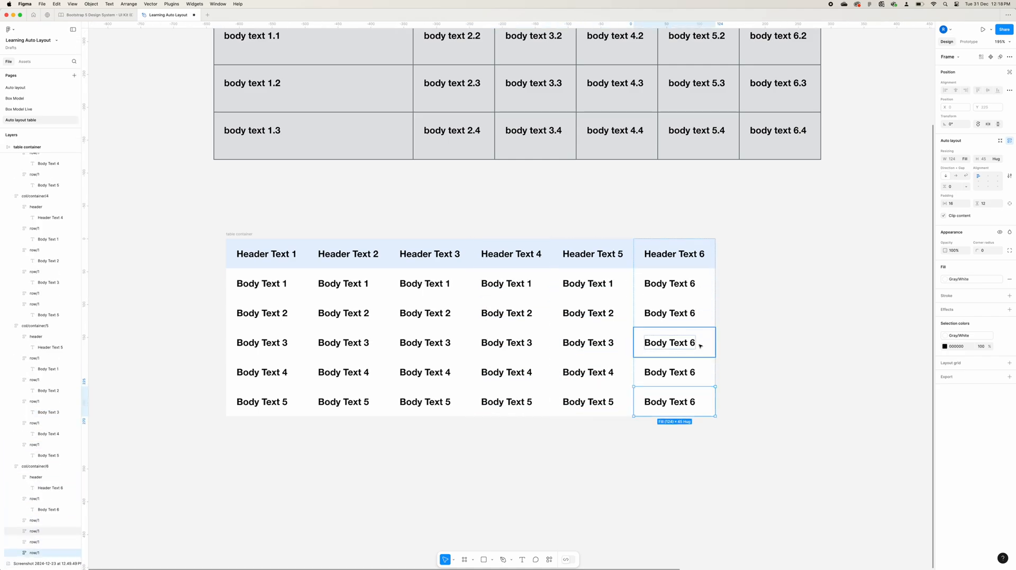
# Step: Renumber the sixth column's last two cells as Body Text 5 in the fifth row and Body Text 4 in the fourth
pyautogui.click(695, 404)
pyautogui.doubleClick(694, 403)
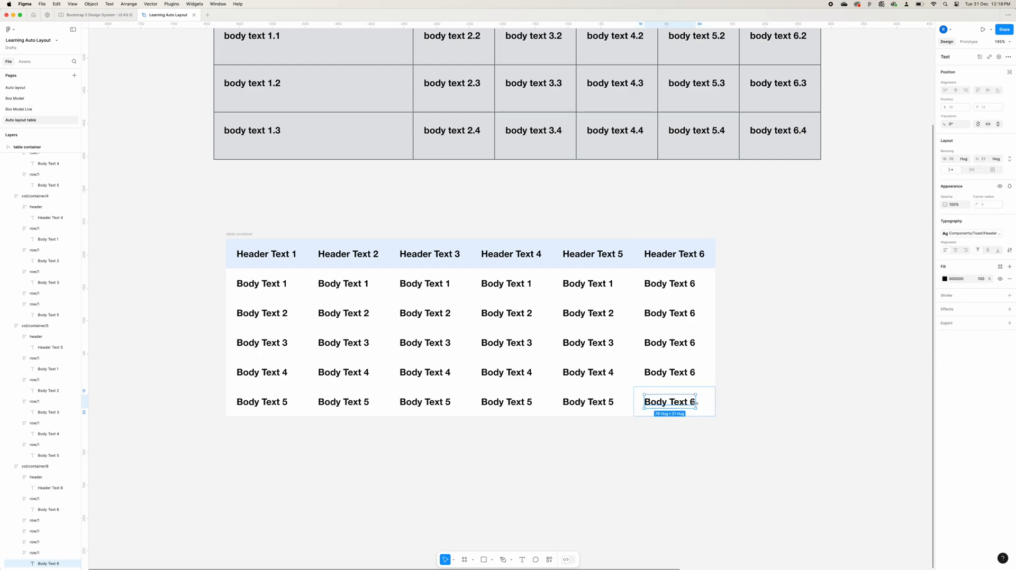
pyautogui.doubleClick(691, 404)
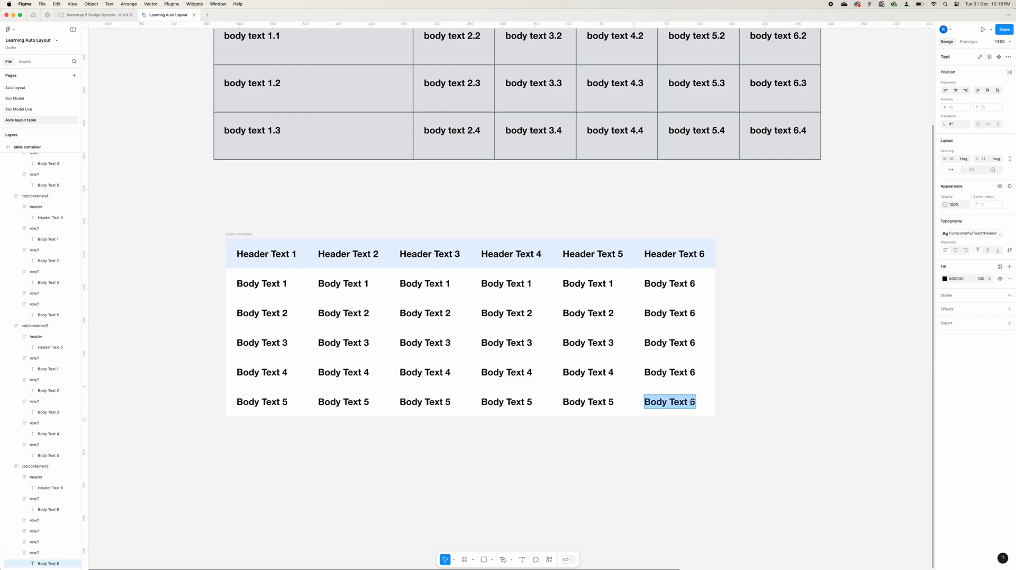
pyautogui.press('Right')
pyautogui.press('BackSpace')
pyautogui.write('5')
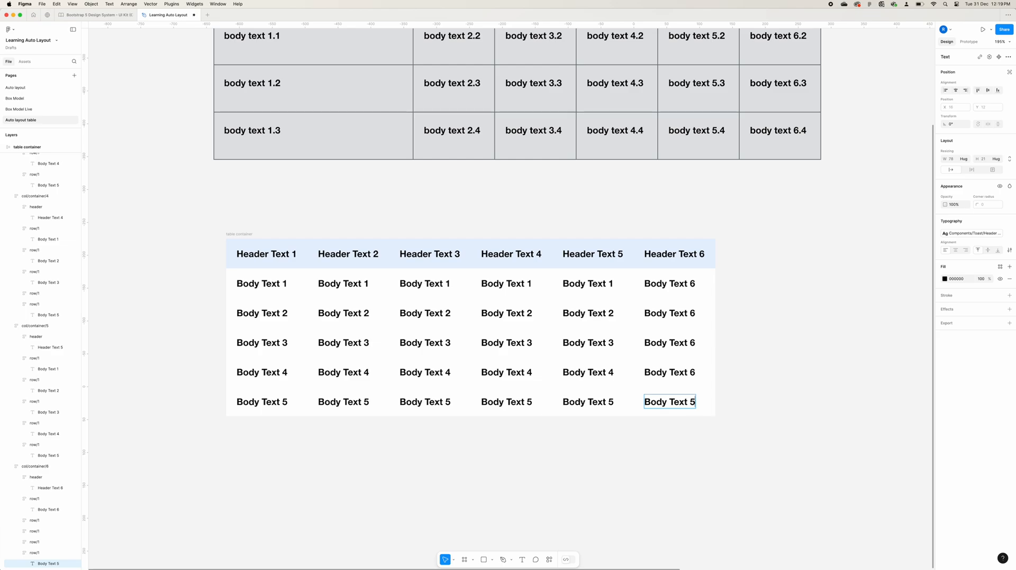
pyautogui.click(693, 372)
pyautogui.press('BackSpace')
pyautogui.write('4')
# Step: Renumber the sixth column's upper three body cells as Body Text 3, Body Text 2 and Body Text 1, working upward
pyautogui.doubleClick(693, 343)
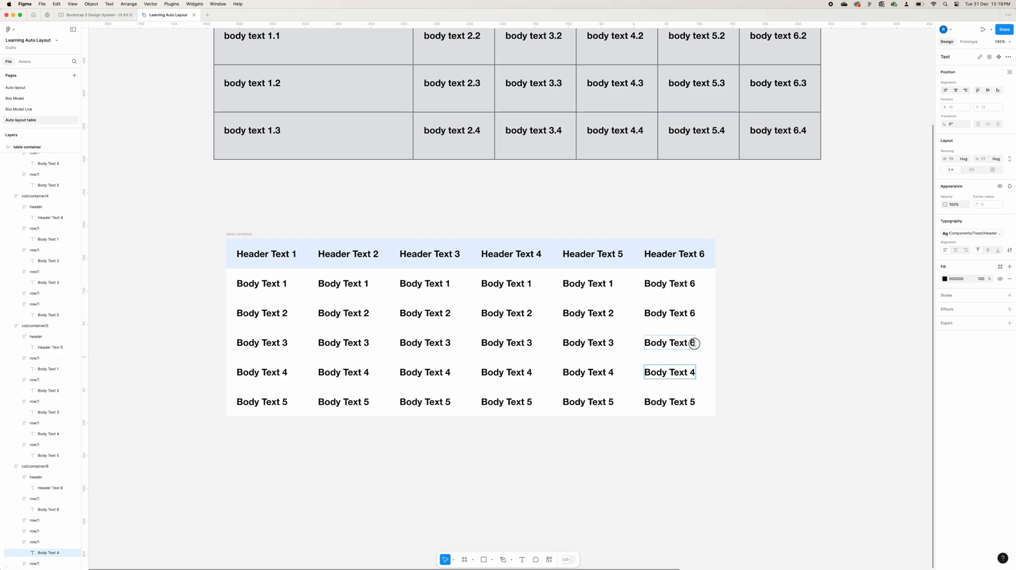
pyautogui.press('BackSpace')
pyautogui.write('3')
pyautogui.doubleClick(693, 314)
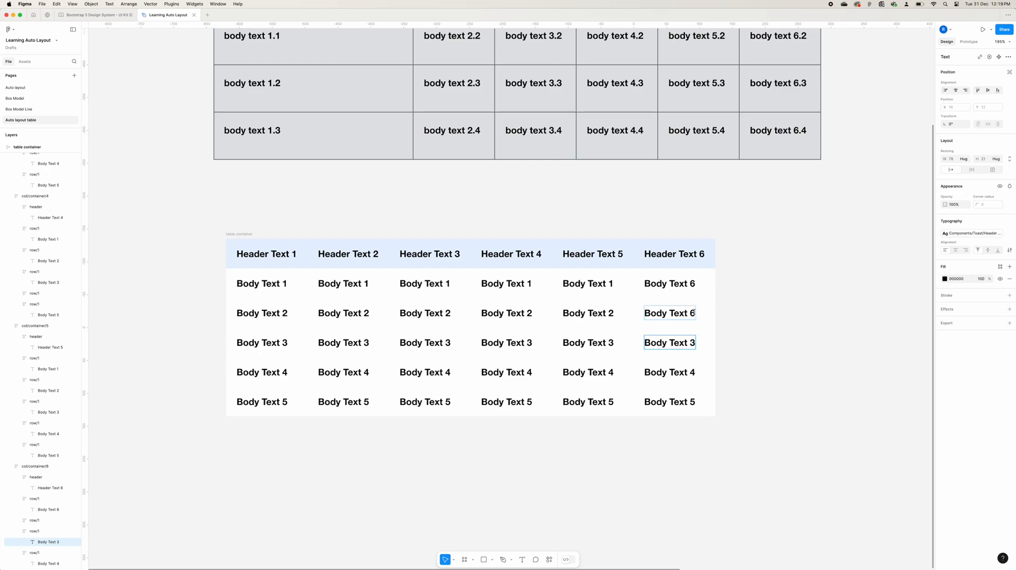
pyautogui.press('BackSpace')
pyautogui.write('2')
pyautogui.doubleClick(693, 284)
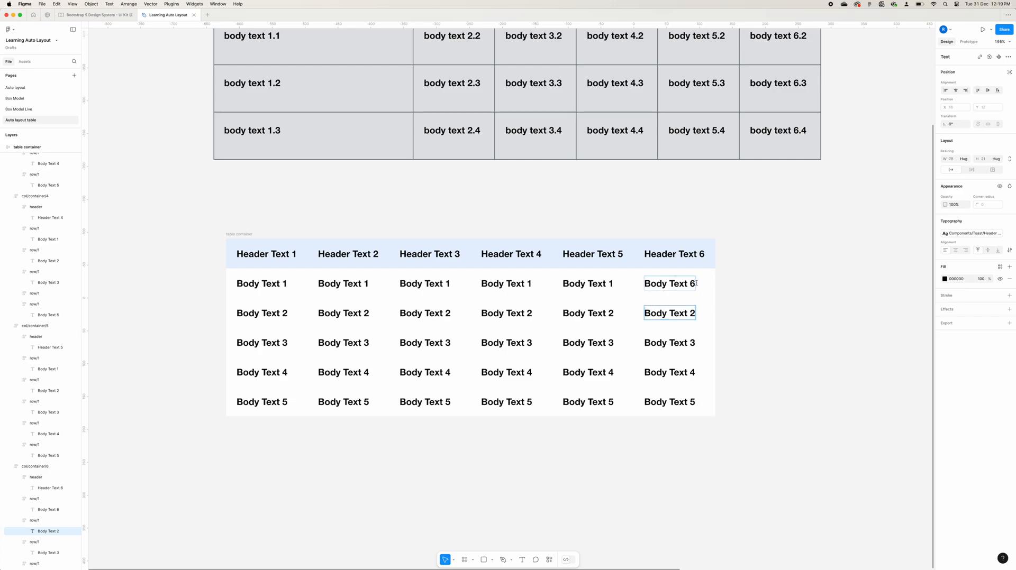
pyautogui.press('BackSpace')
pyautogui.write('1')
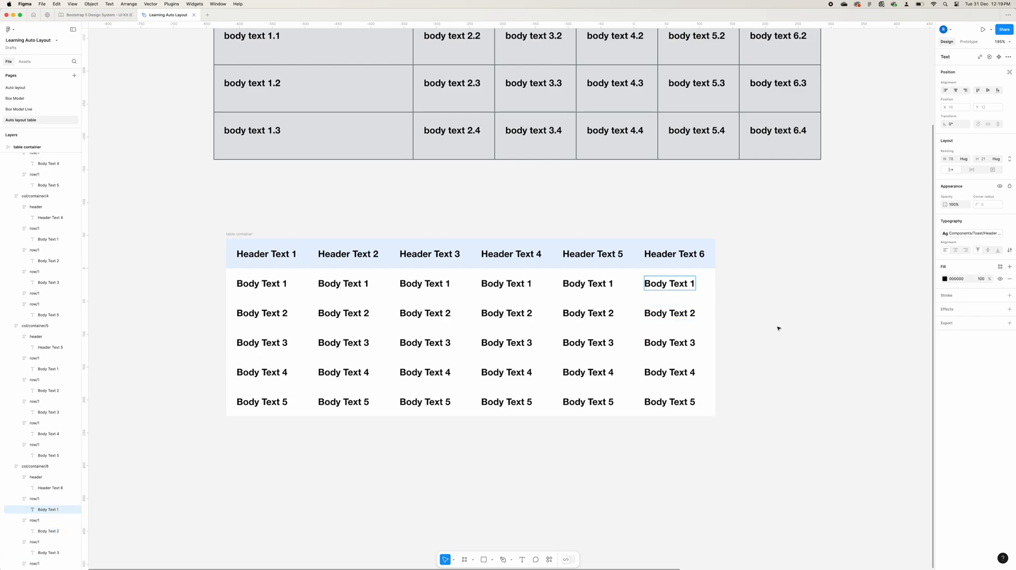
pyautogui.press('Escape')
pyautogui.click(769, 311)
# Step: Set the width of the new table container frame to 900
pyautogui.scroll(-2, 769, 310)
pyautogui.hscroll(2, 769, 310)
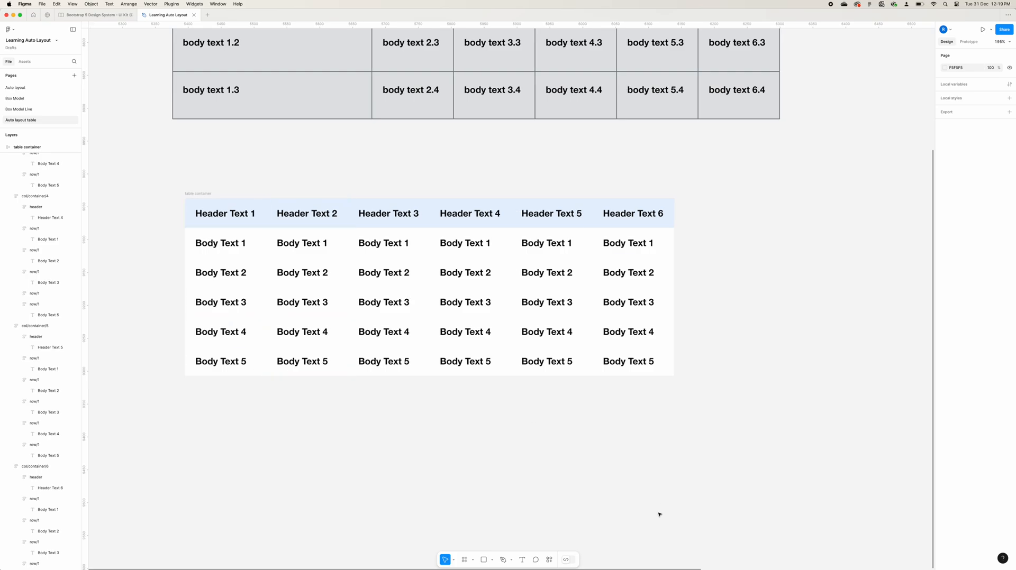
pyautogui.hscroll(-2, 658, 514)
pyautogui.scroll(-5, 660, 513)
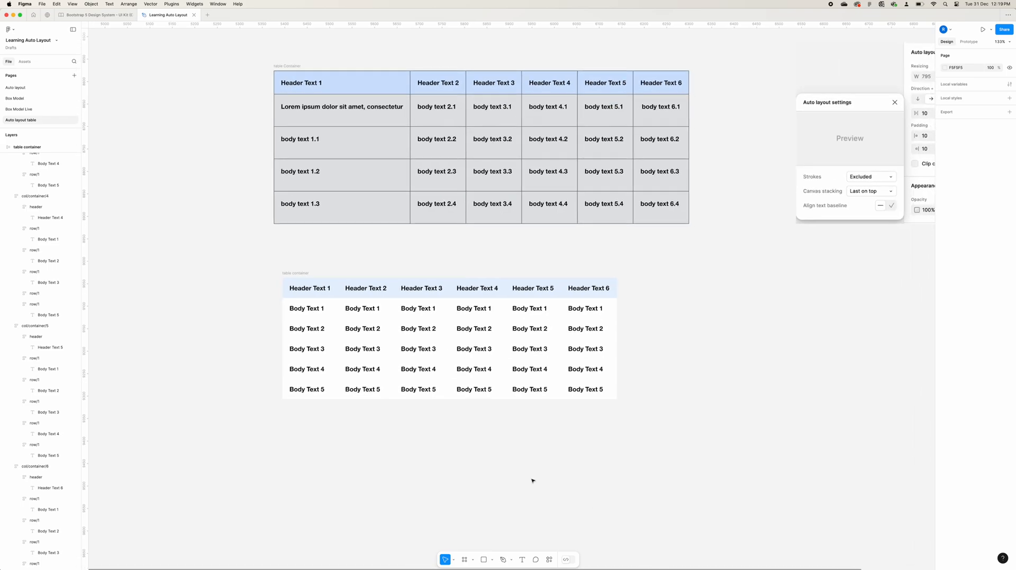
pyautogui.click(302, 273)
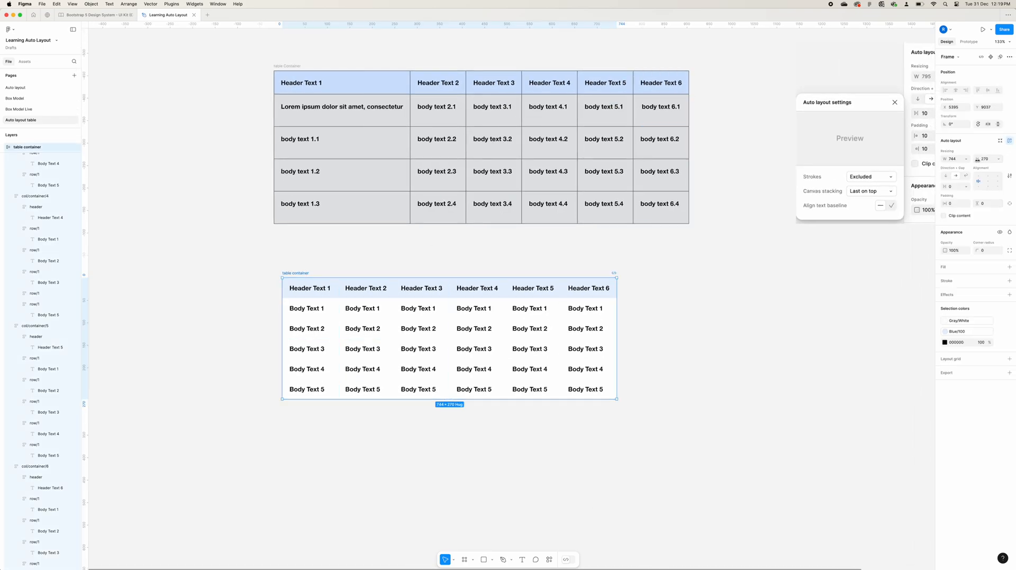
pyautogui.click(953, 160)
pyautogui.write('900')
pyautogui.press('Return')
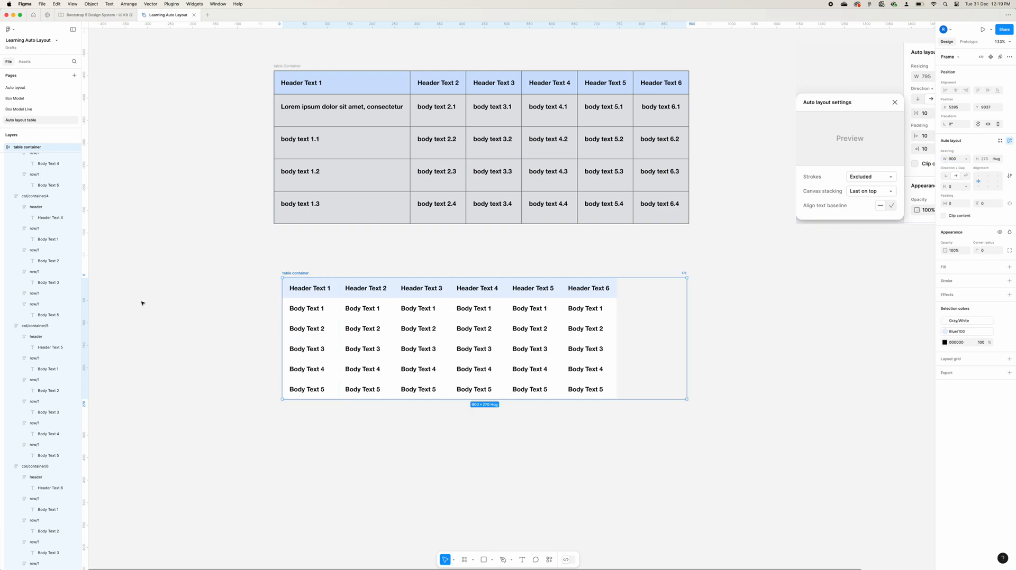
# Step: Collapse all layers and expand only the new table container to list its six column containers
pyautogui.press('super+k')
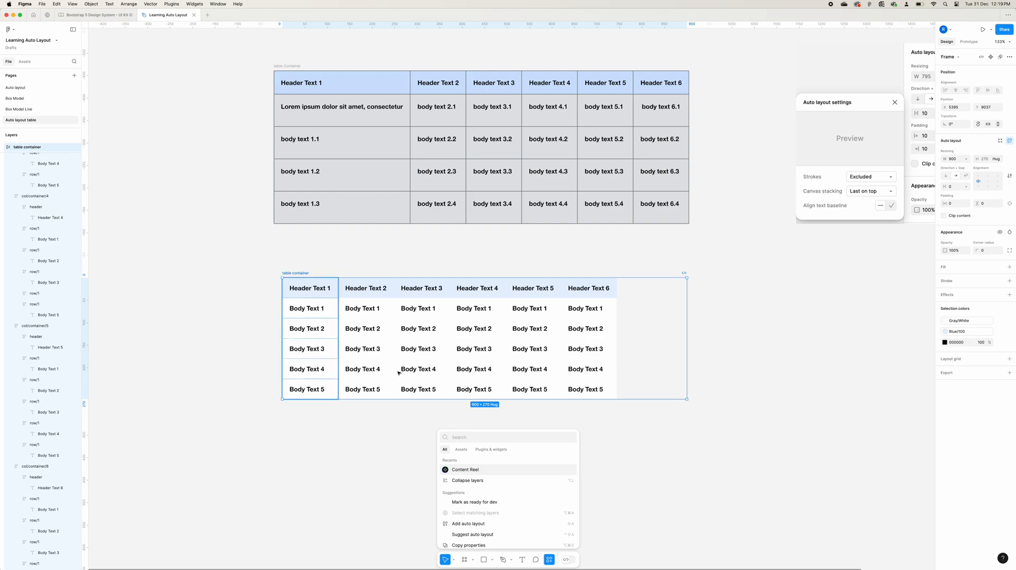
pyautogui.click(474, 481)
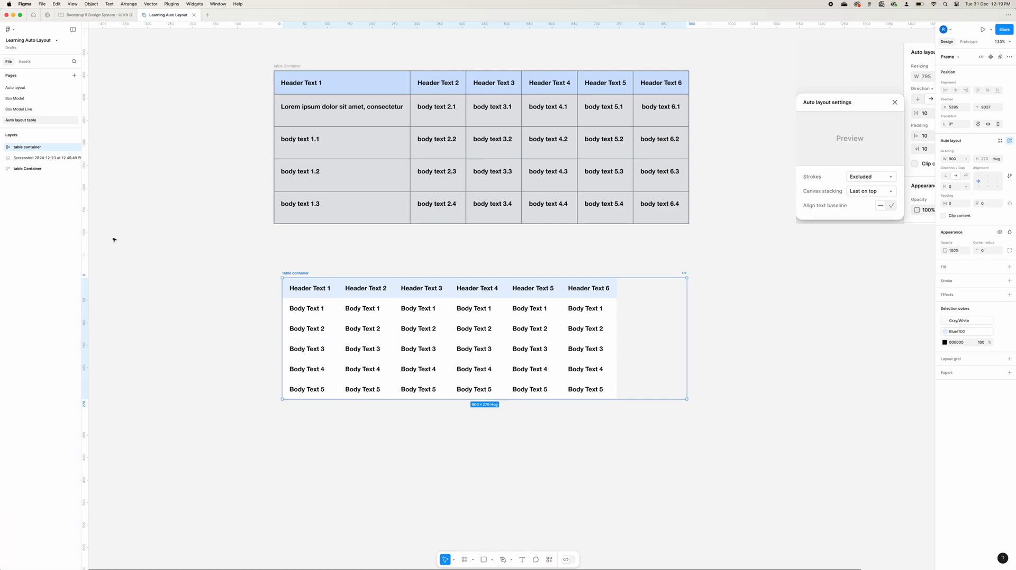
pyautogui.click(4, 147)
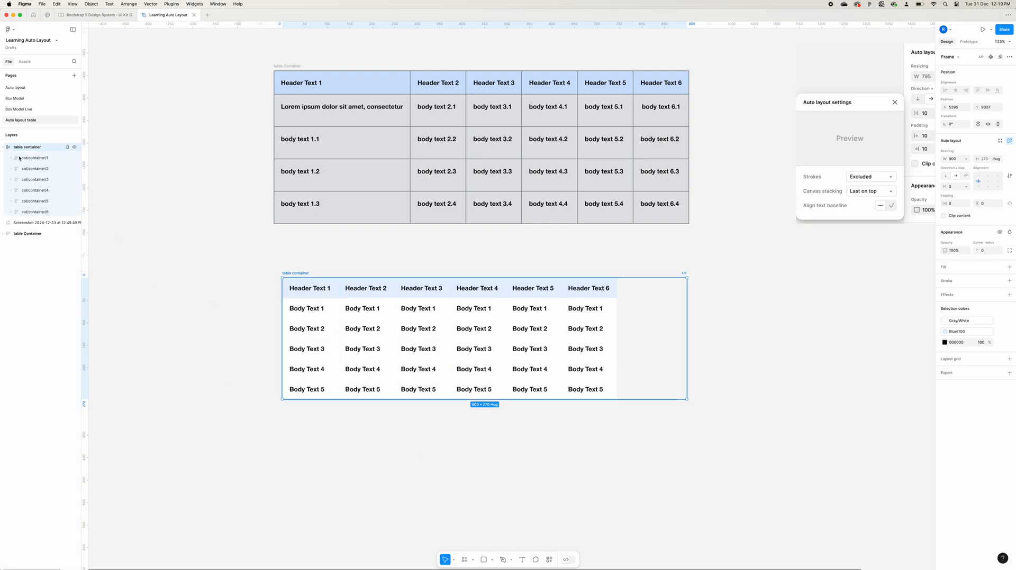
# Step: Set all six column containers, col/container/1 to col/container/6, to Fill container width
pyautogui.click(21, 158)
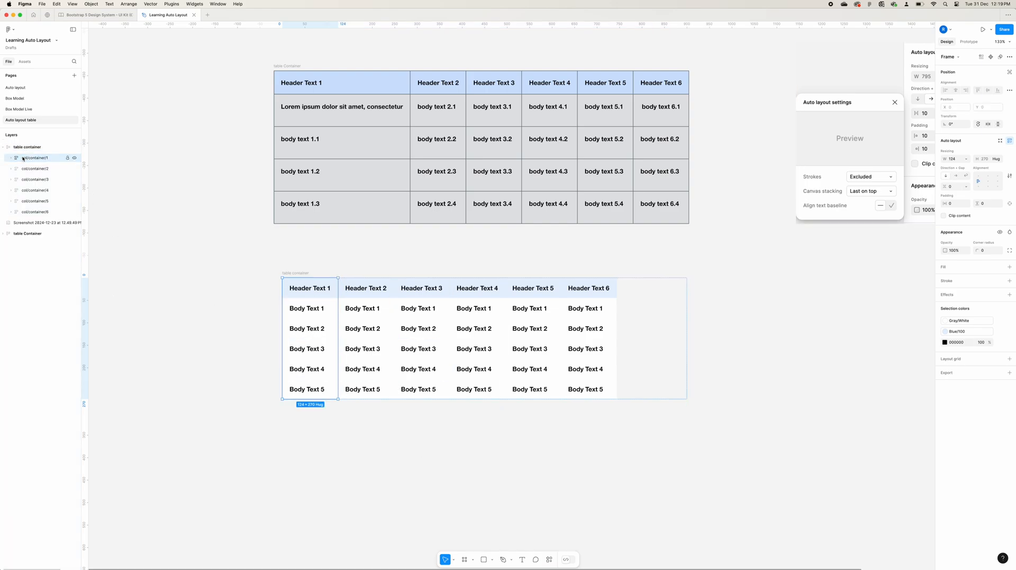
pyautogui.keyDown('shift'); pyautogui.click(35, 211); pyautogui.keyUp('shift')
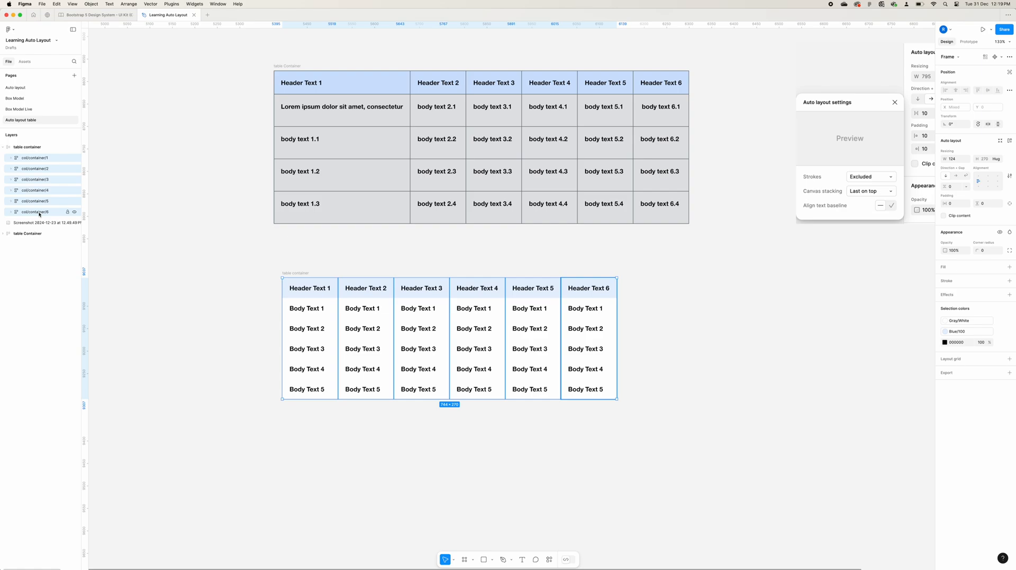
pyautogui.click(964, 159)
pyautogui.click(971, 175)
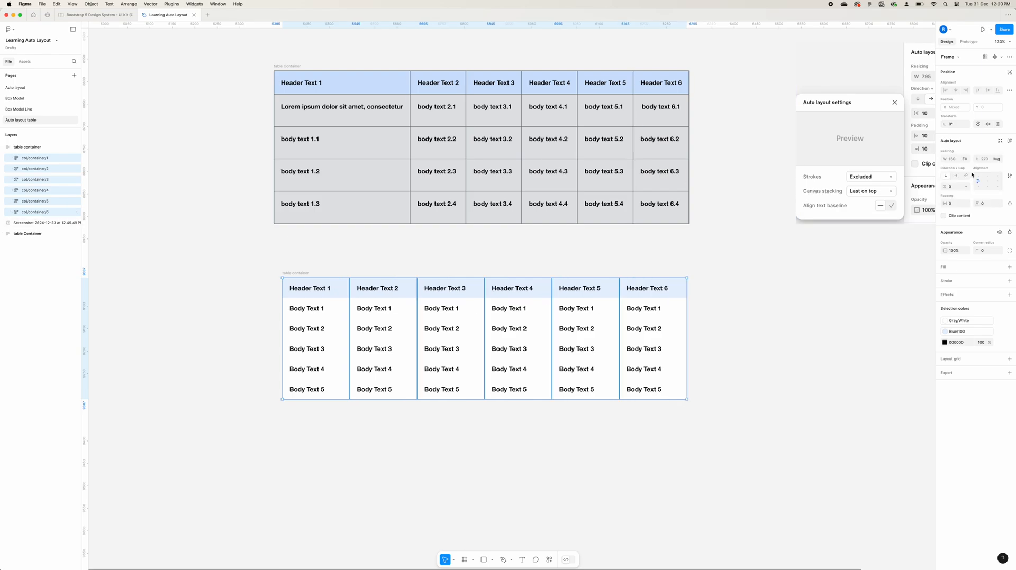
pyautogui.click(841, 340)
# Step: Set the width of the new table container frame to 1200 and deselect it
pyautogui.click(296, 273)
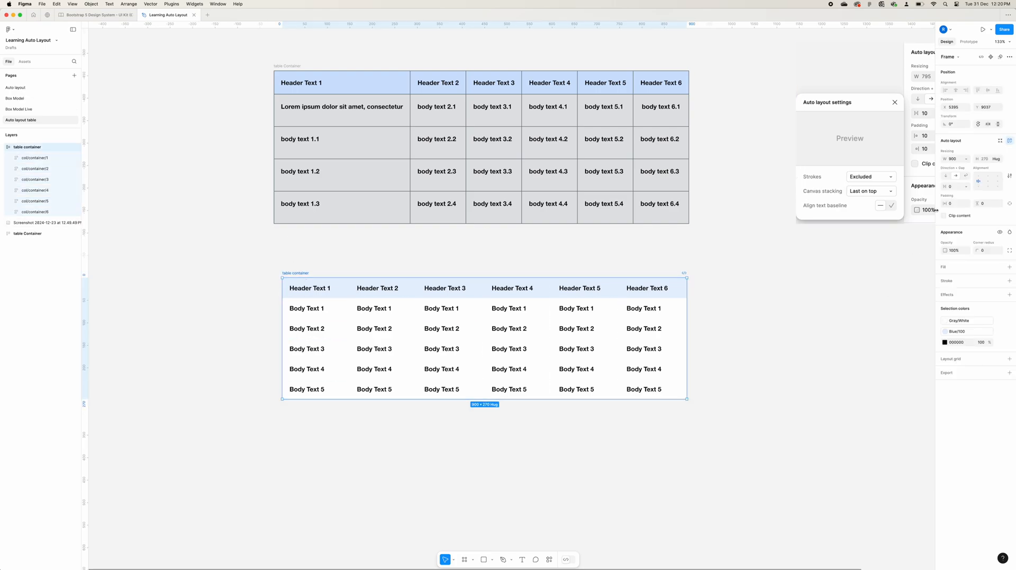
pyautogui.click(954, 160)
pyautogui.write('1200')
pyautogui.press('Return')
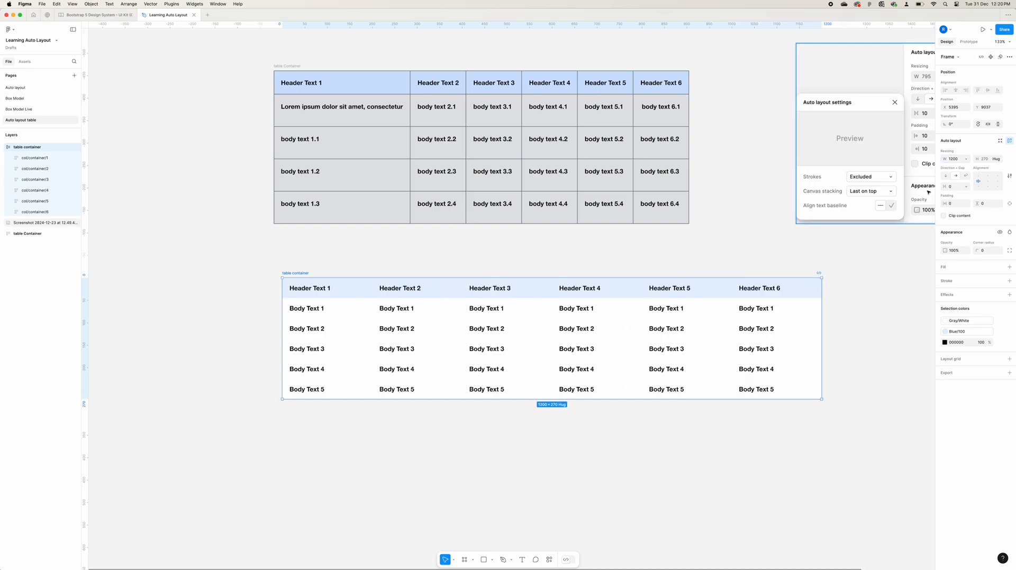
pyautogui.hscroll(3, 785, 438)
pyautogui.scroll(-1, 785, 438)
pyautogui.click(284, 310)
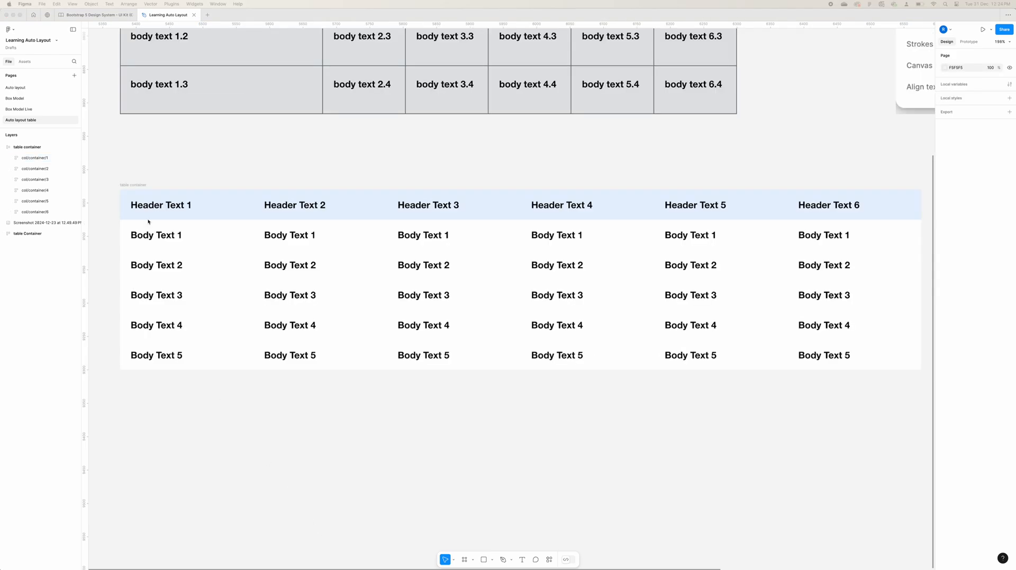
# Step: Move the first column, col/container/1, to the last position in the new table container
pyautogui.click(30, 149)
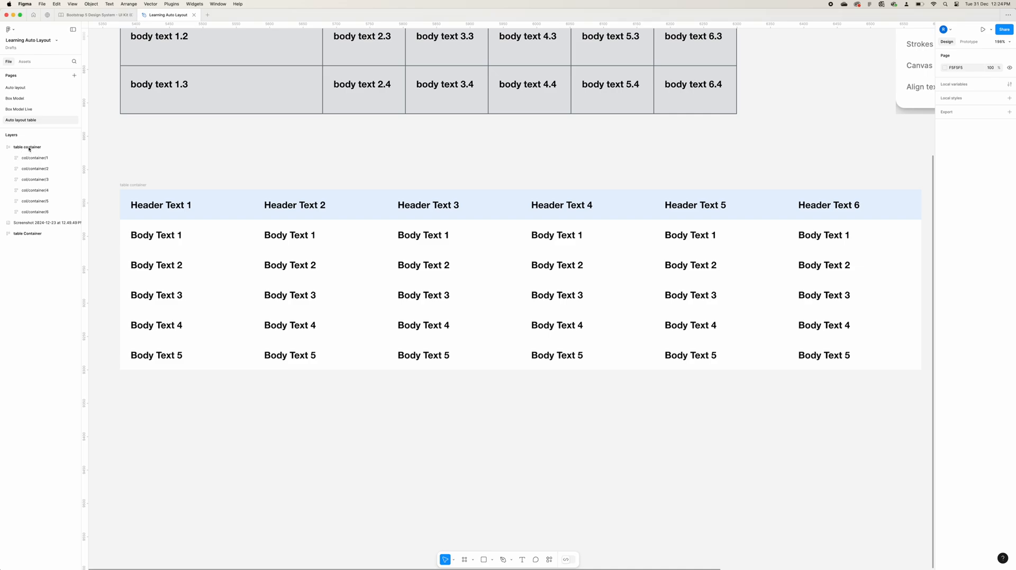
pyautogui.click(29, 149)
pyautogui.click(36, 158)
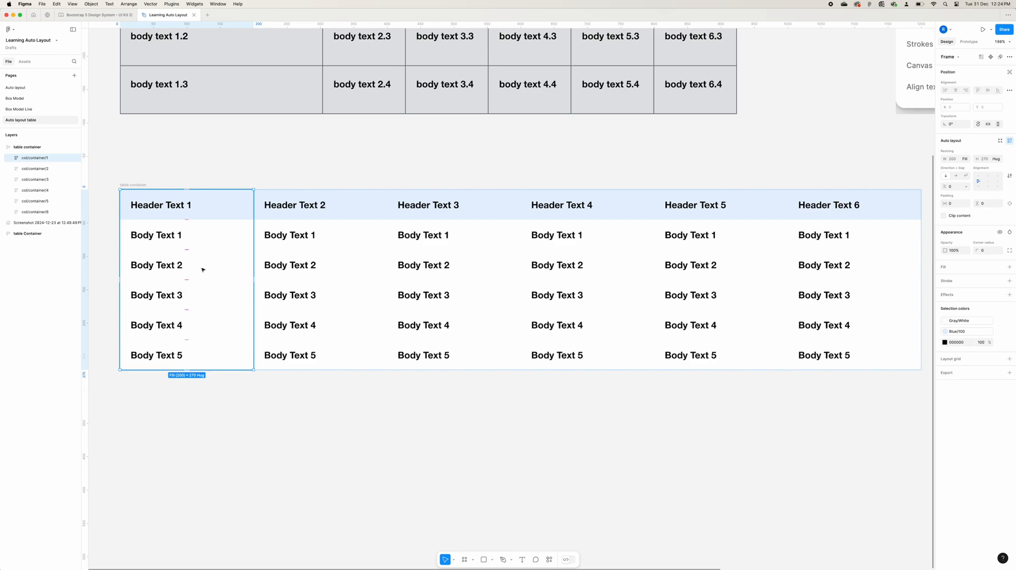
pyautogui.press('Right')
pyautogui.press('Right')
pyautogui.press('Right')
pyautogui.press('Right')
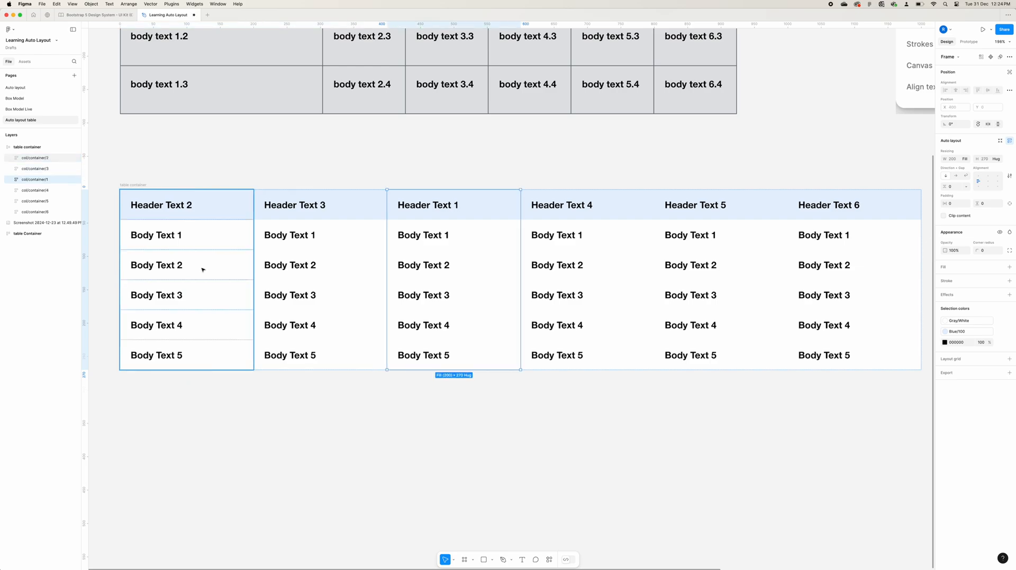
pyautogui.press('Right')
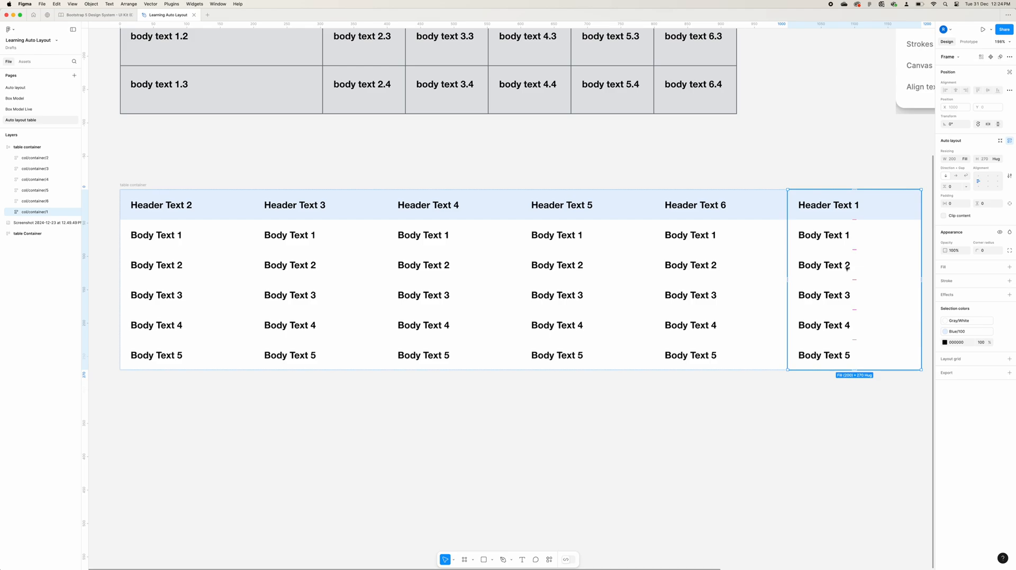
# Step: Return the Header Text 1 column to the first position in the table container
pyautogui.press('Left')
pyautogui.press('Left')
pyautogui.press('Left')
pyautogui.press('Left')
pyautogui.press('Left')
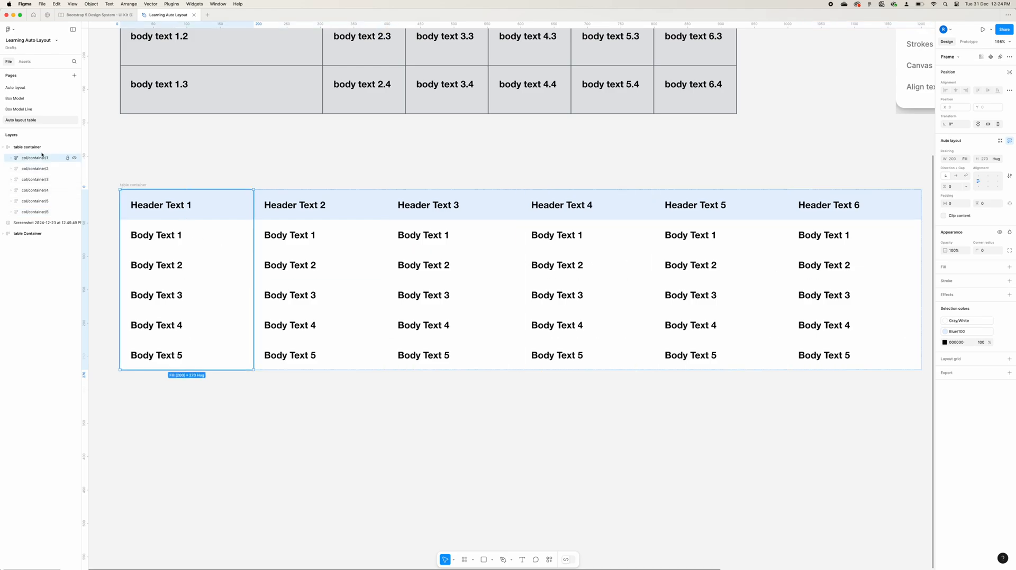
# Step: Expand col/container/1 and move its Body Text 5 row up to directly below the header
pyautogui.click(12, 158)
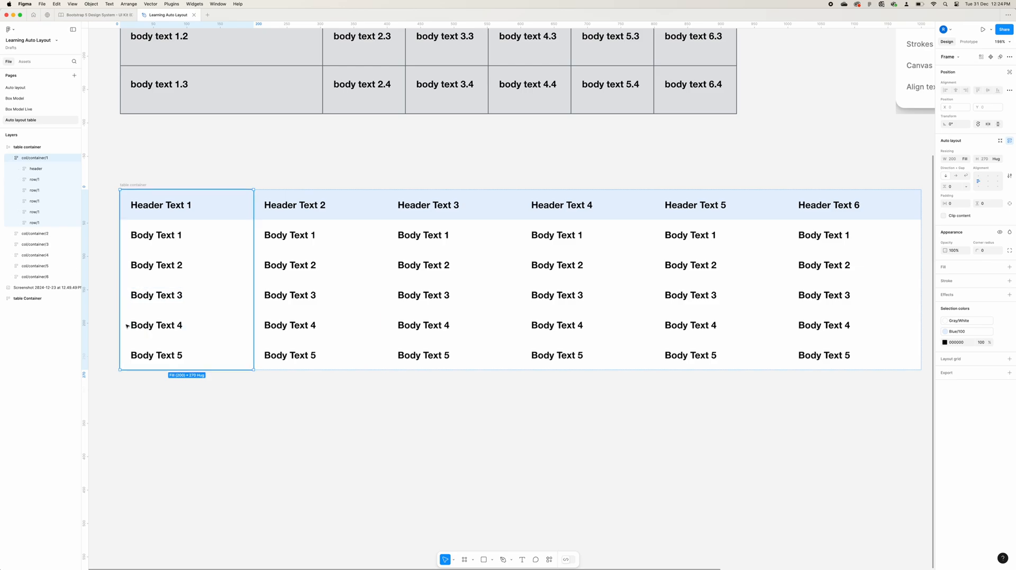
pyautogui.click(178, 362)
pyautogui.click(160, 357)
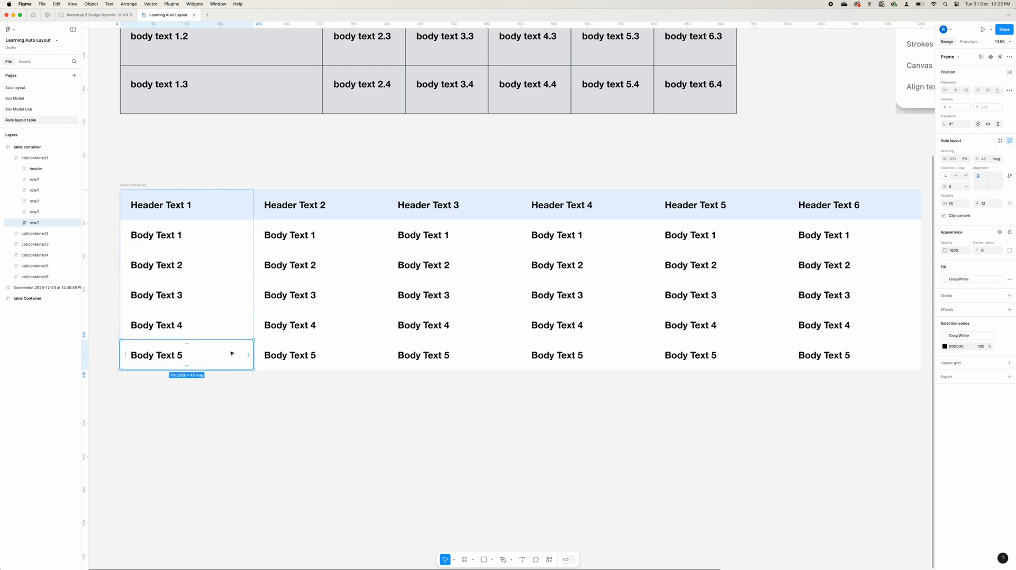
pyautogui.press('Up')
pyautogui.press('Up')
pyautogui.press('Up')
pyautogui.press('Up')
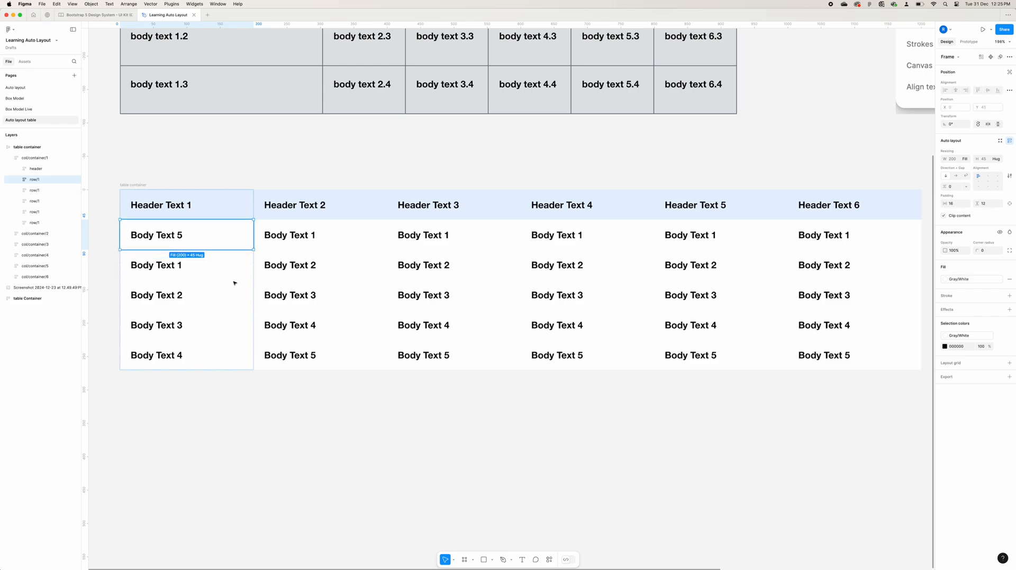
# Step: Move the Body Text 5 row back down to the end of the first column and deselect it
pyautogui.click(241, 419)
pyautogui.click(227, 242)
pyautogui.press('Down')
pyautogui.press('Down')
pyautogui.press('Down')
pyautogui.press('Down')
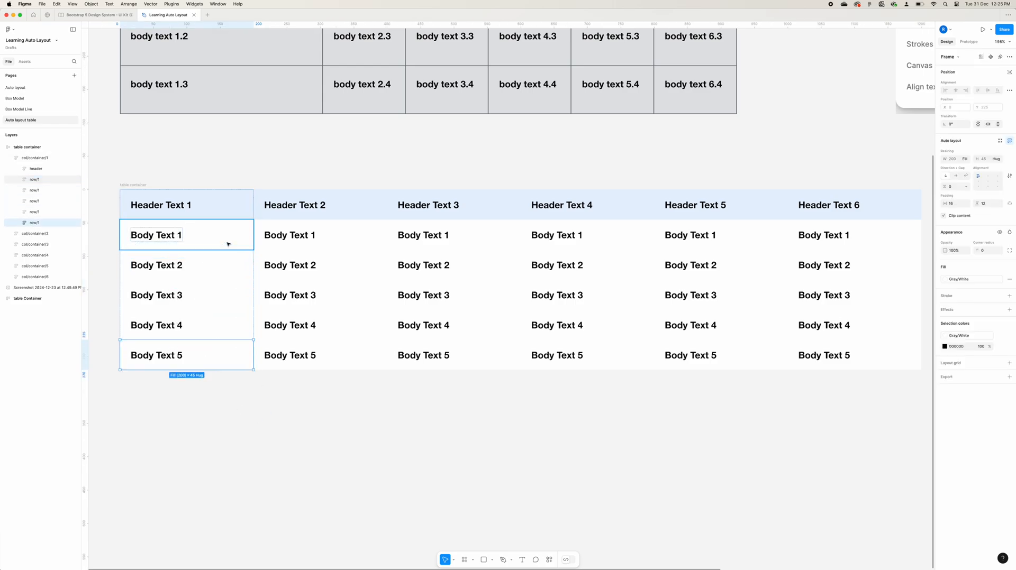
pyautogui.click(362, 429)
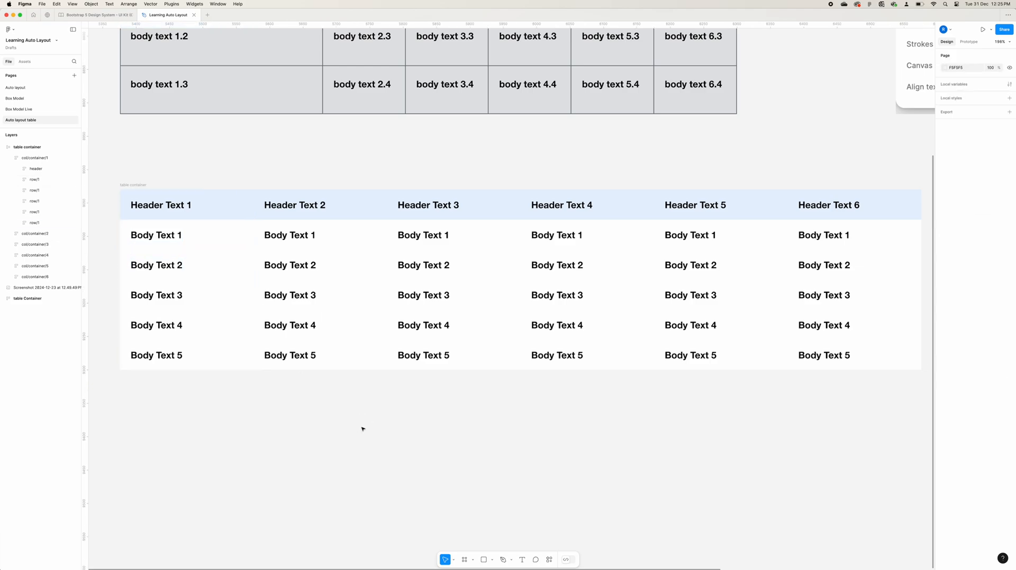